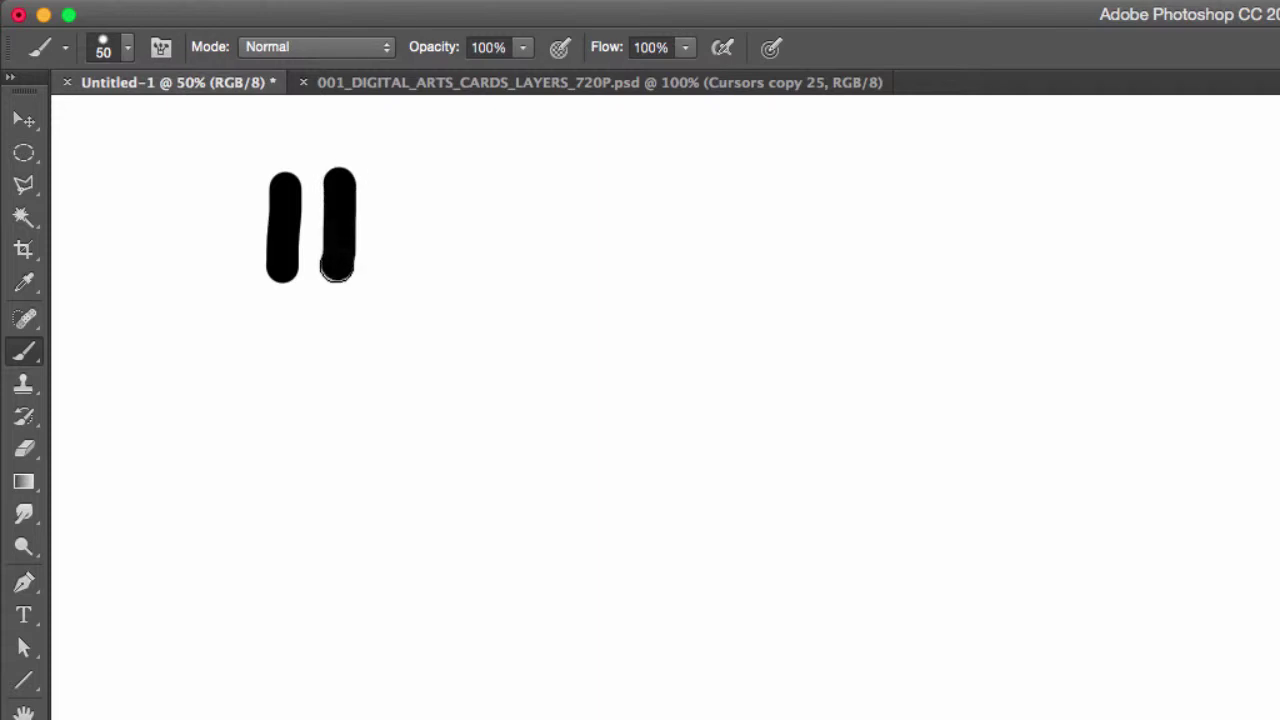
# Paint two dots and a curved smile below the two vertical black strokes with the 50 px brush
pyautogui.click(285, 315)
pyautogui.click(334, 313)
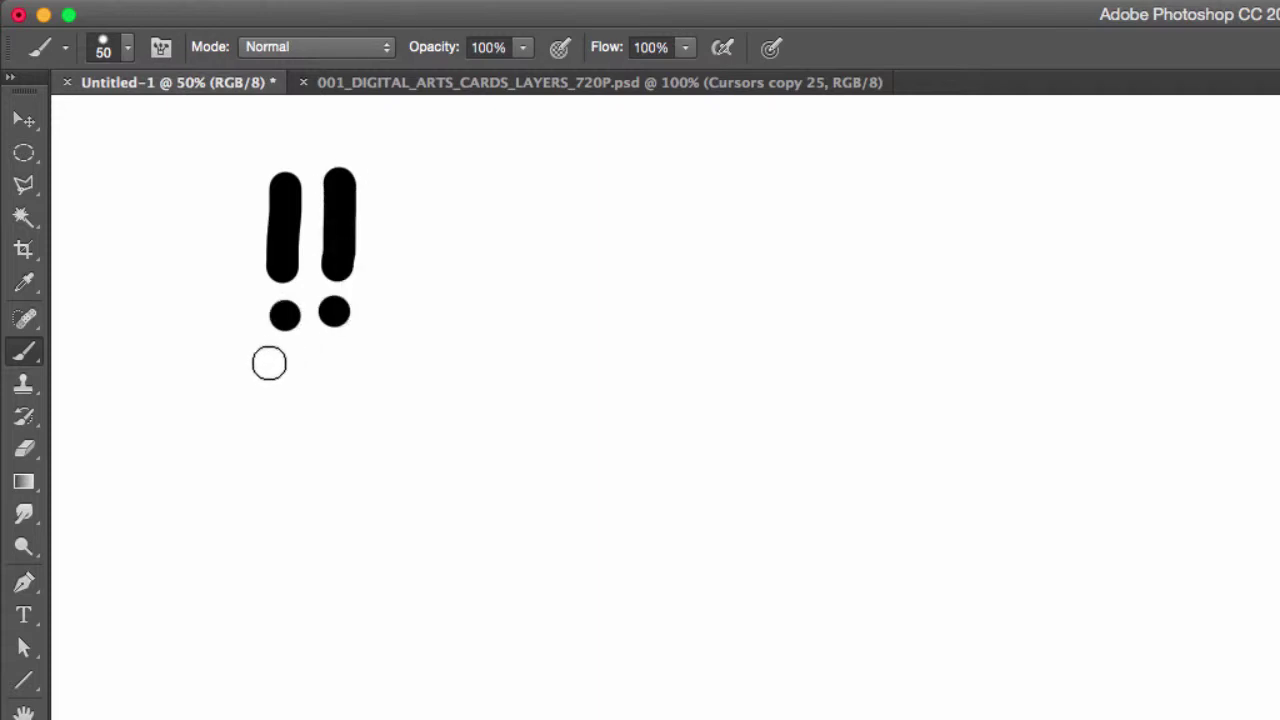
pyautogui.moveTo(269, 362)
pyautogui.mouseDown()
pyautogui.moveTo(298, 376)
pyautogui.moveTo(348, 357)
pyautogui.mouseUp()
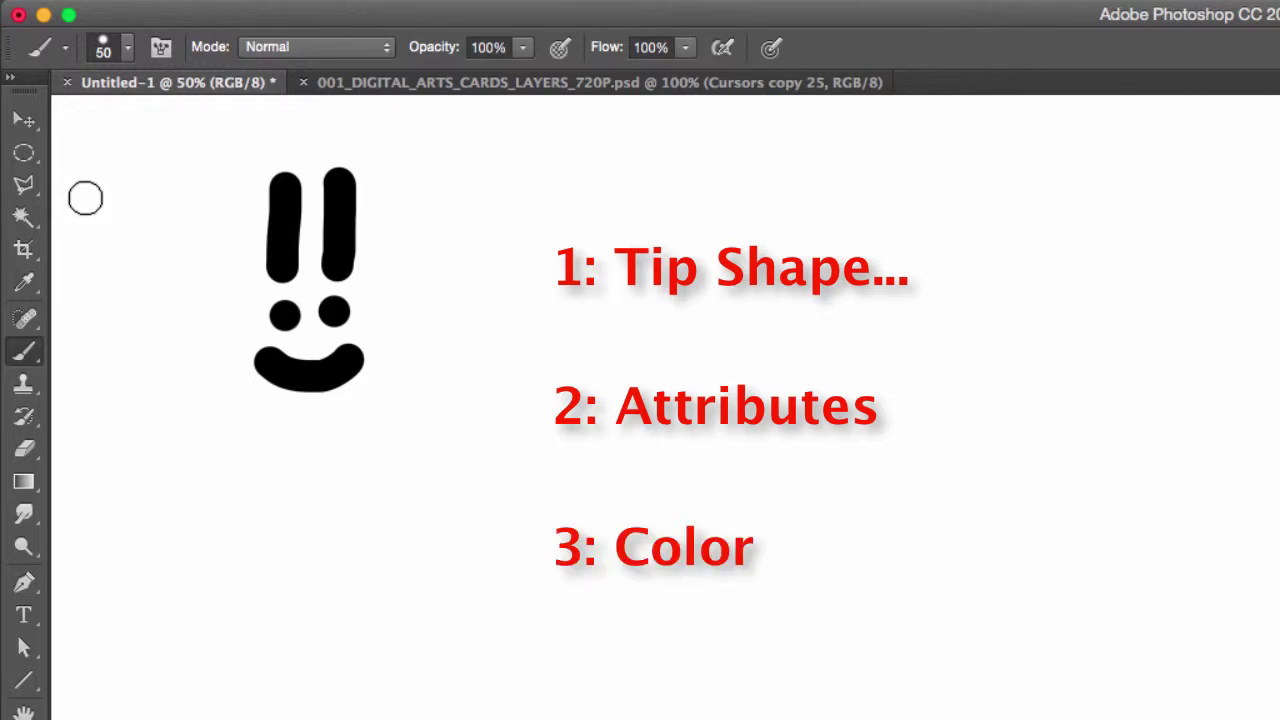
# Select the painted smiley figure with a rectangular marquee and define it as a brush preset under the suggested name
pyautogui.moveTo(24, 152); pyautogui.dragTo(110, 152)
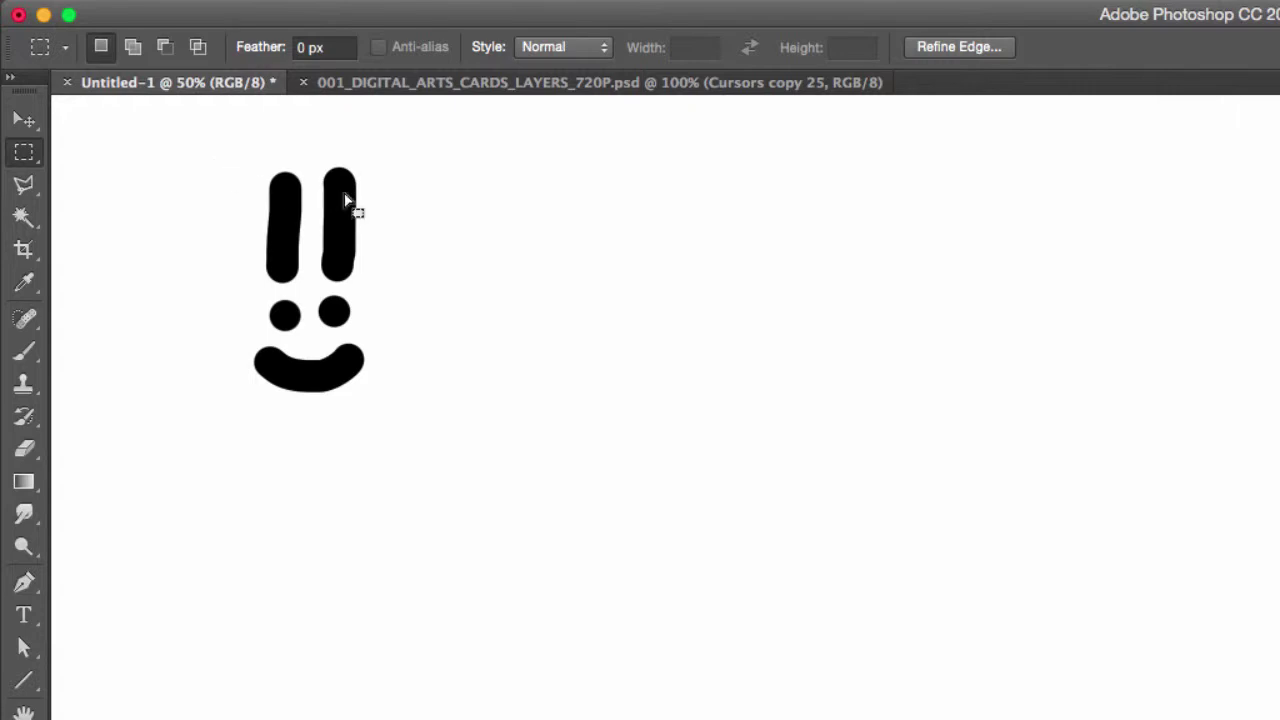
pyautogui.moveTo(394, 167); pyautogui.dragTo(370, 216)
pyautogui.moveTo(239, 153); pyautogui.dragTo(386, 411)
pyautogui.click(287, 0)
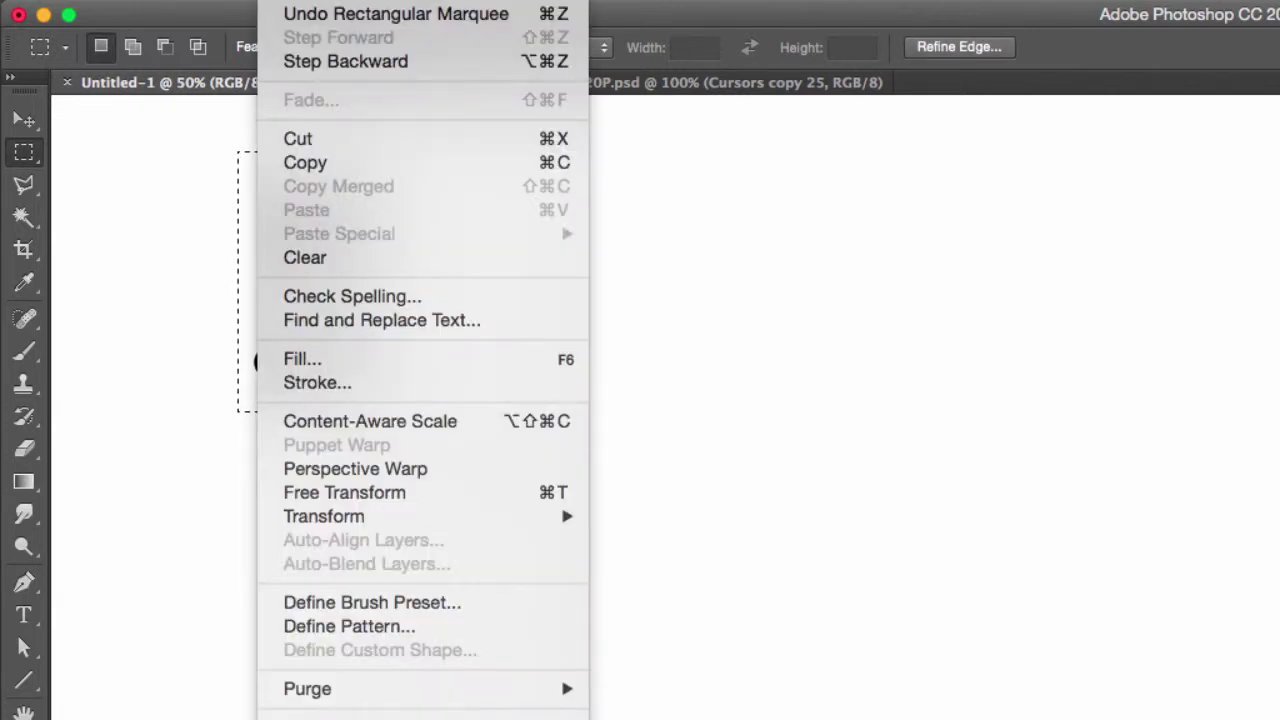
pyautogui.click(365, 602)
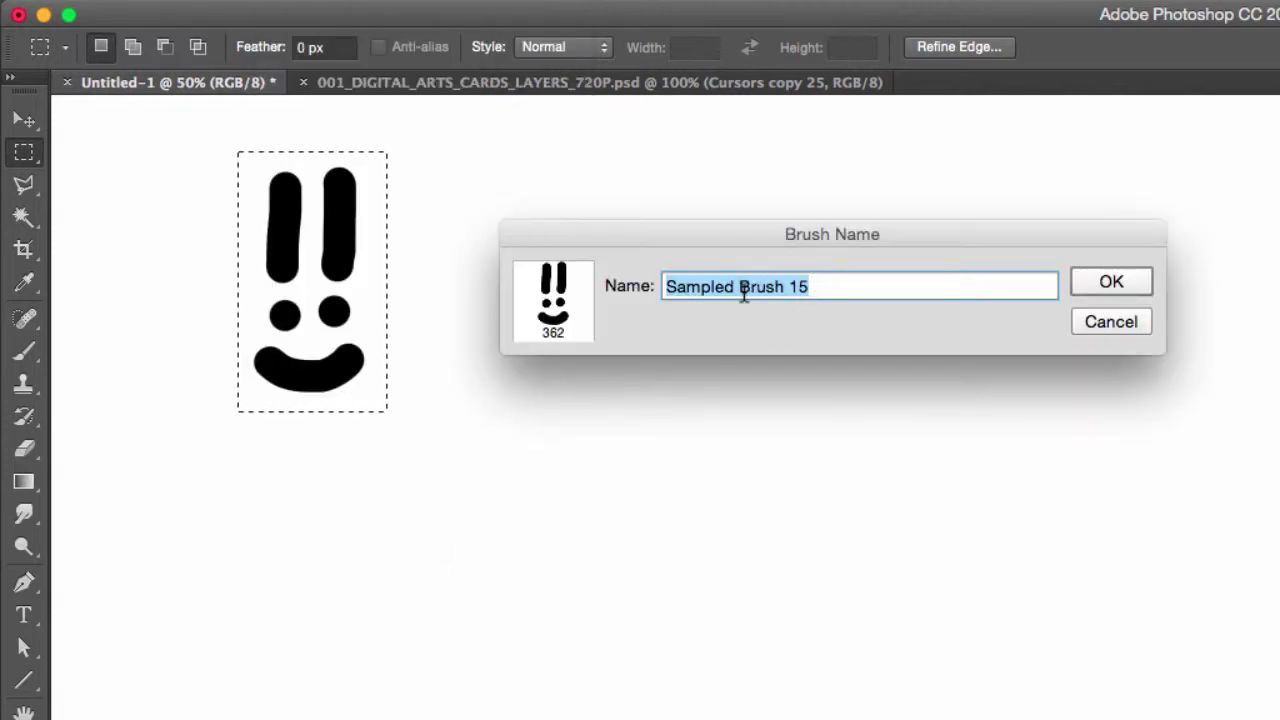
pyautogui.click(1085, 288)
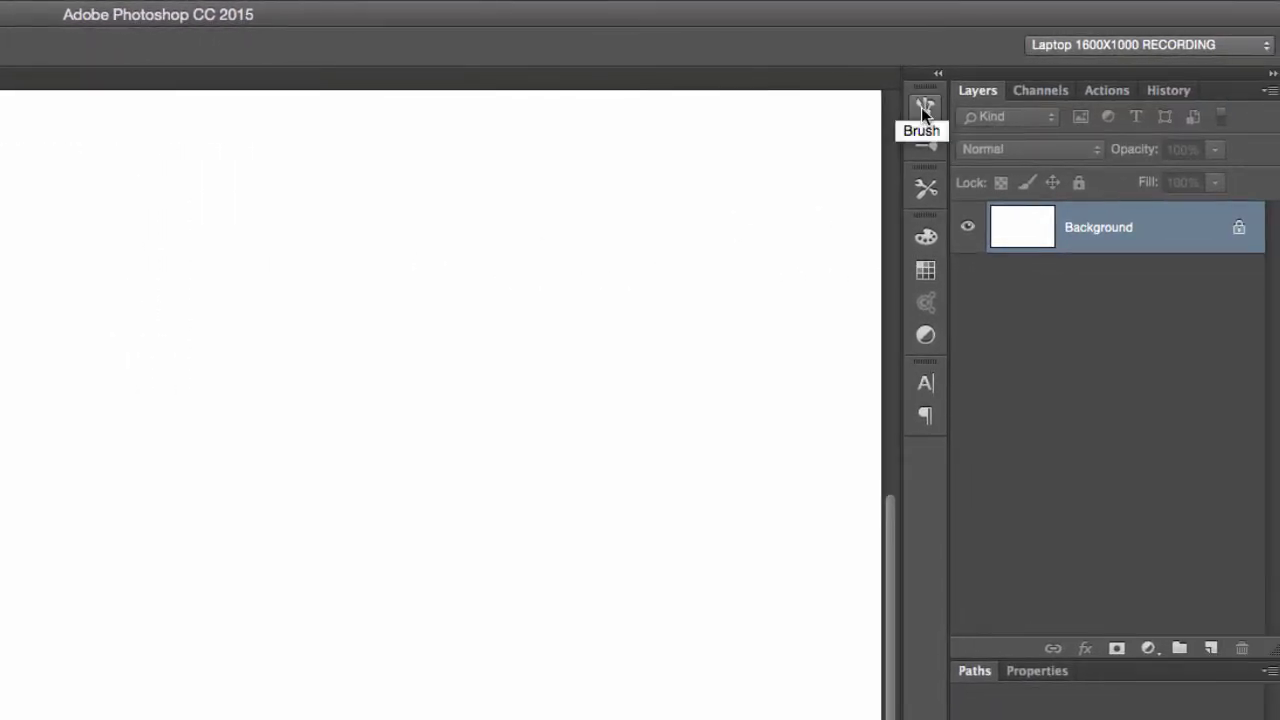
# Open the brush settings and set the smiley brush tip's spacing to 400%
pyautogui.click(932, 108)
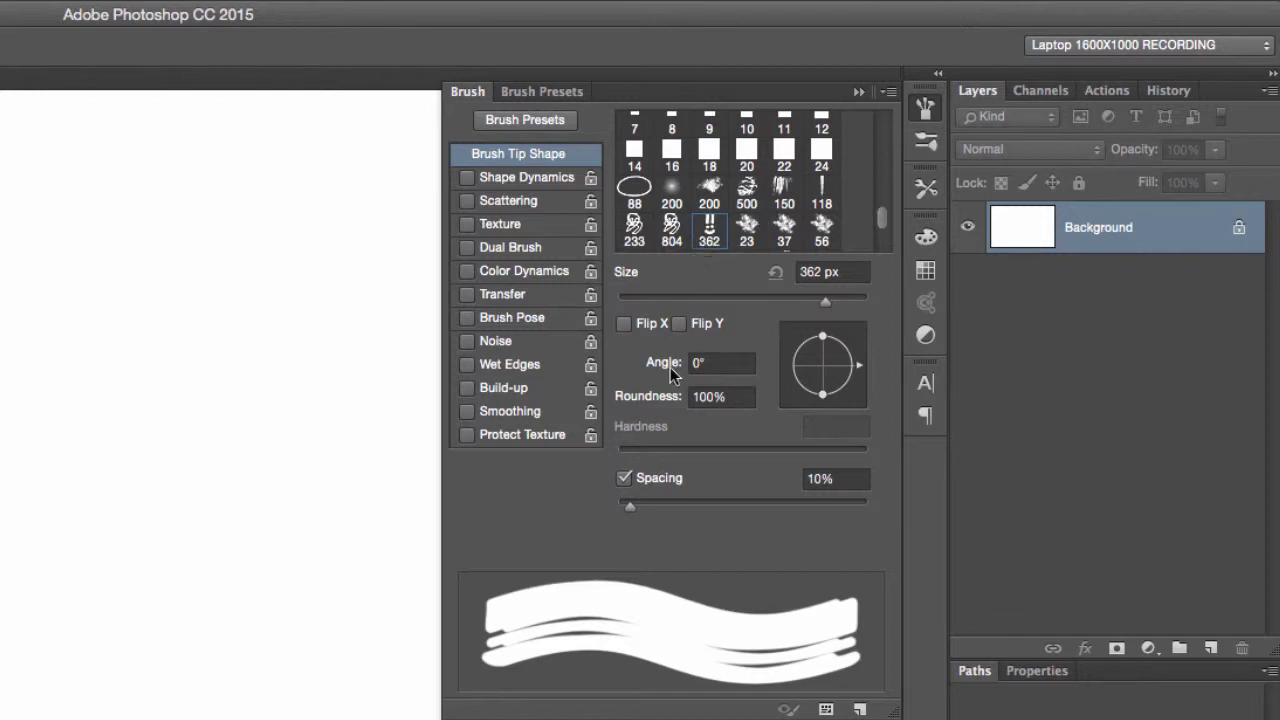
pyautogui.moveTo(630, 505); pyautogui.dragTo(825, 502)
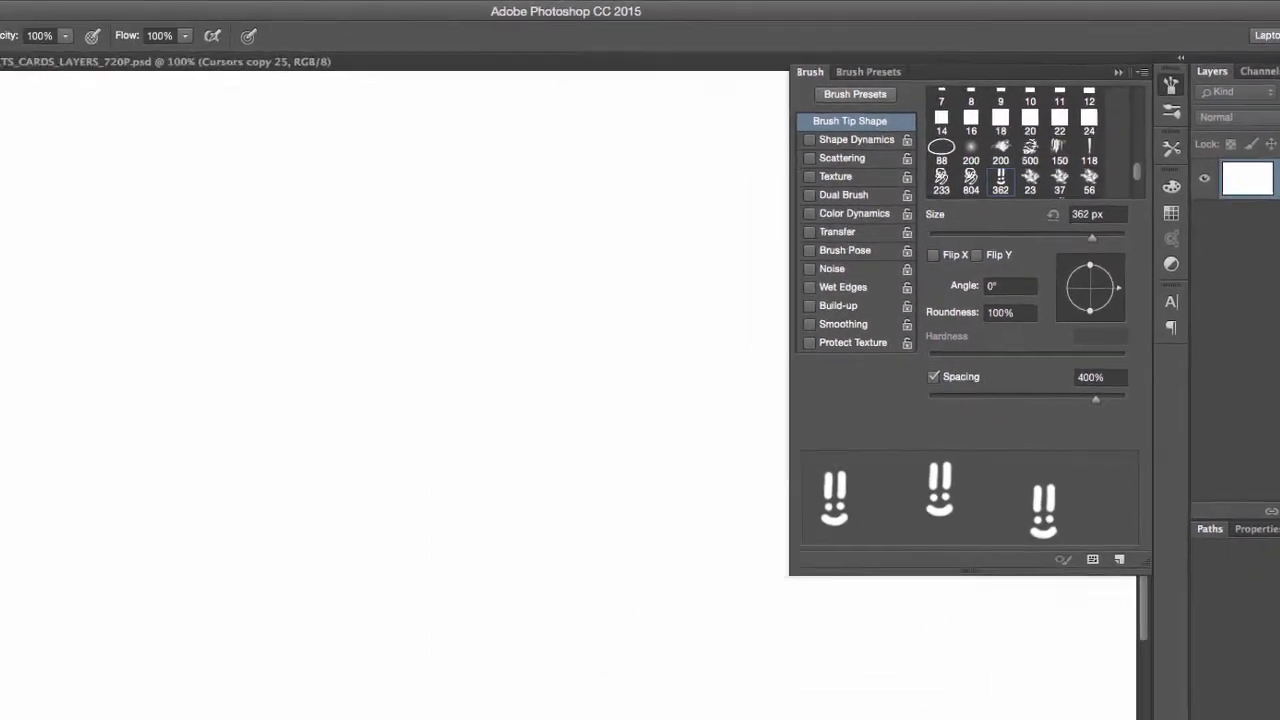
pyautogui.click(125, 185)
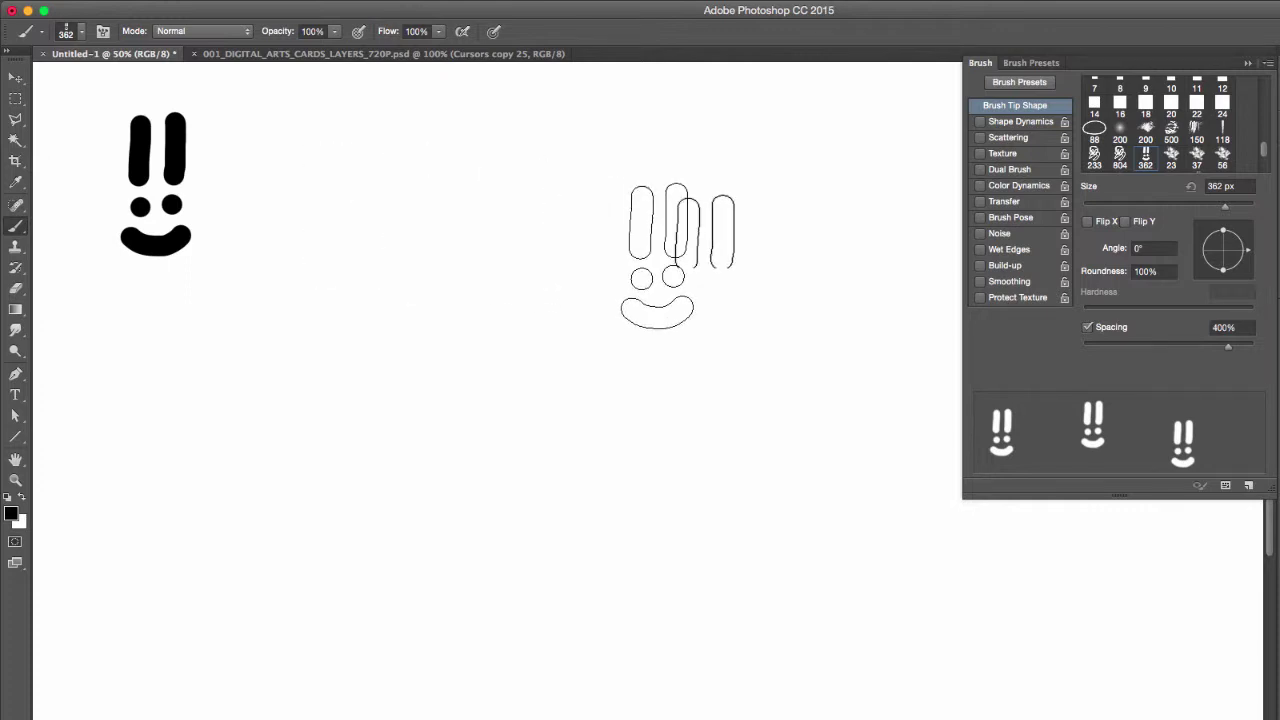
# Set the smiley brush's spacing to 1%, paint a test stroke beside the figure and undo it
pyautogui.moveTo(1107, 346); pyautogui.dragTo(1076, 345)
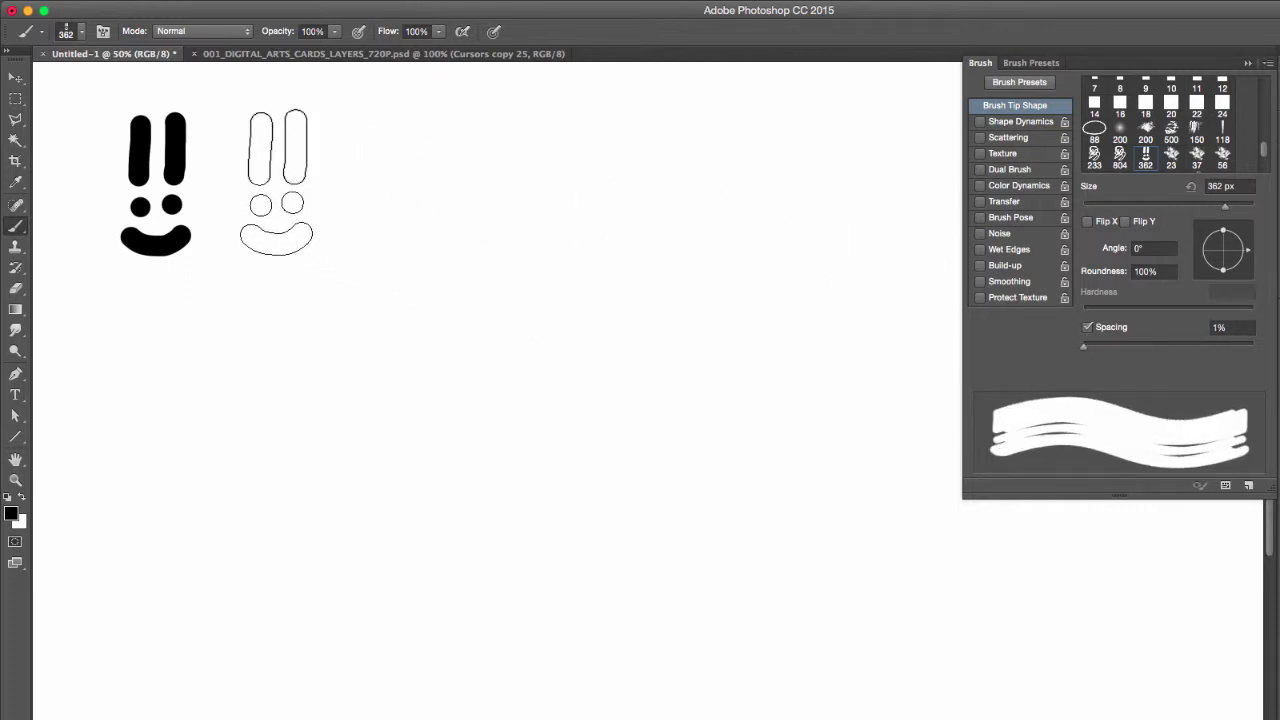
pyautogui.click(291, 184)
pyautogui.moveTo(291, 184)
pyautogui.mouseDown()
pyautogui.moveTo(300, 200)
pyautogui.moveTo(389, 191)
pyautogui.moveTo(415, 226)
pyautogui.moveTo(441, 227)
pyautogui.mouseUp()
pyautogui.hotkey('ctrl', 'z')
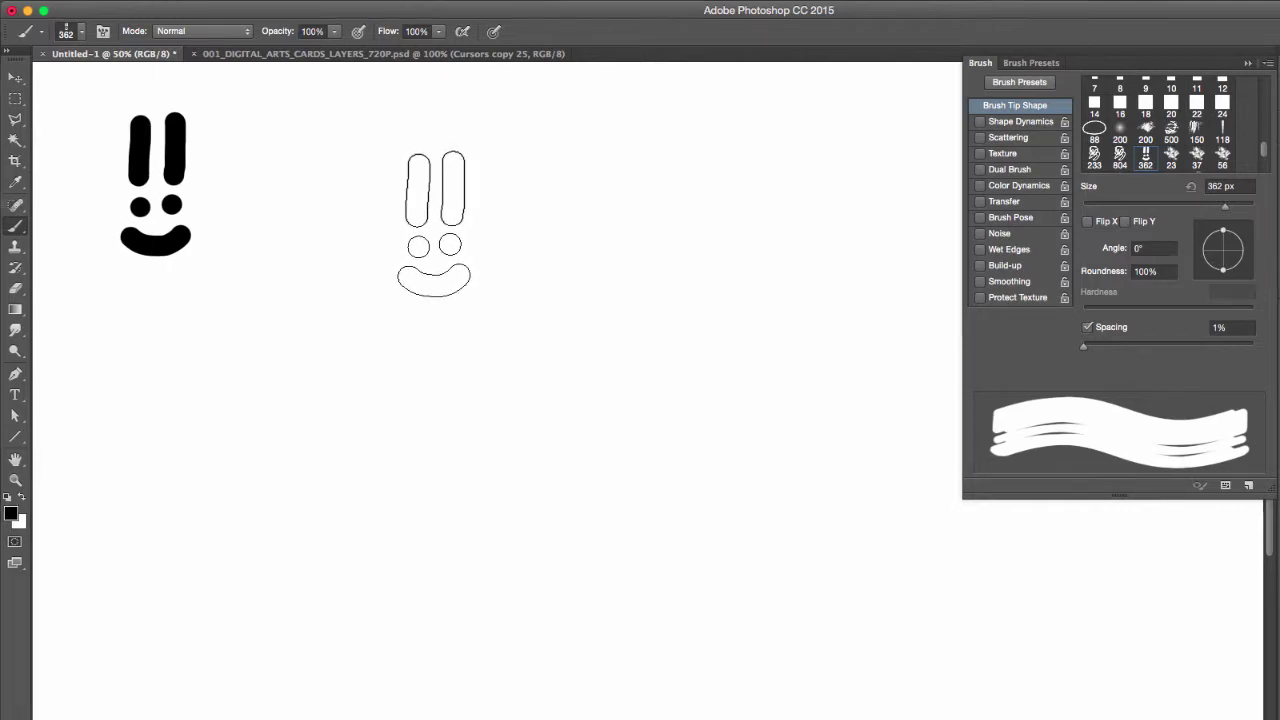
# Try 154% spacing for the smiley brush, return it to 1%, and undo another test stroke
pyautogui.moveTo(990, 493); pyautogui.dragTo(1113, 489)
pyautogui.moveTo(1098, 536); pyautogui.dragTo(1148, 534)
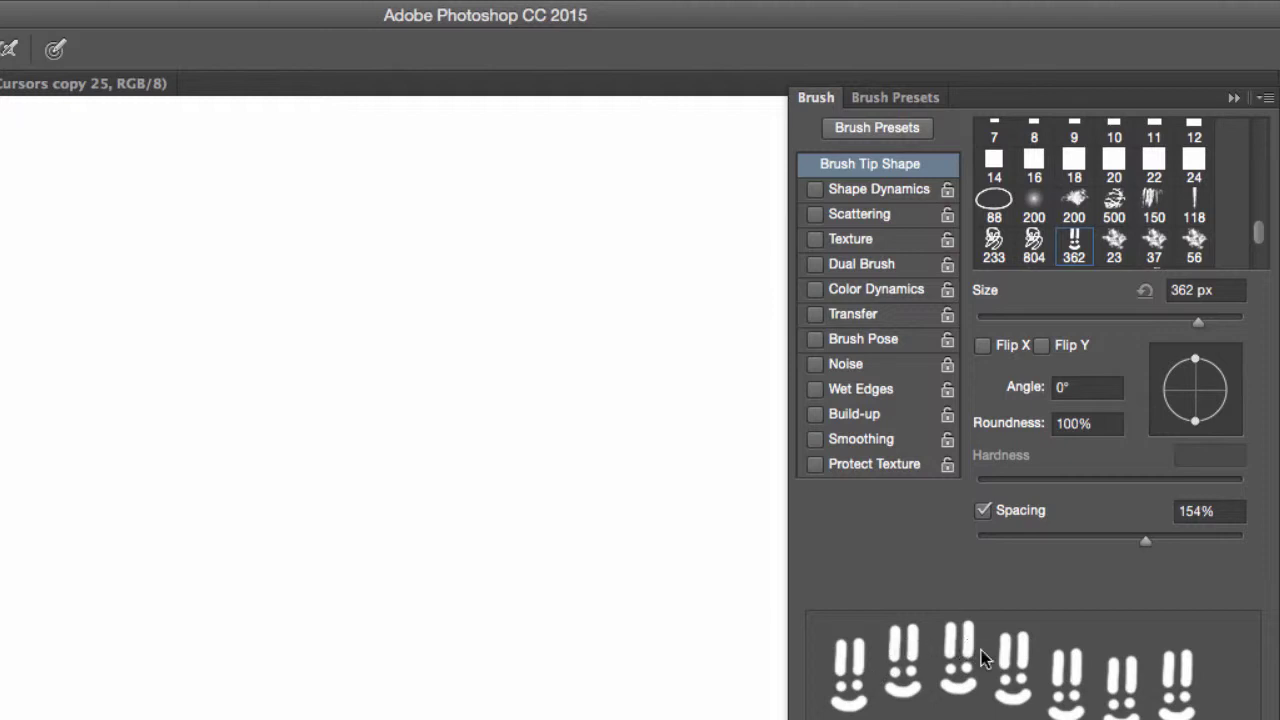
pyautogui.moveTo(1146, 538); pyautogui.dragTo(969, 546)
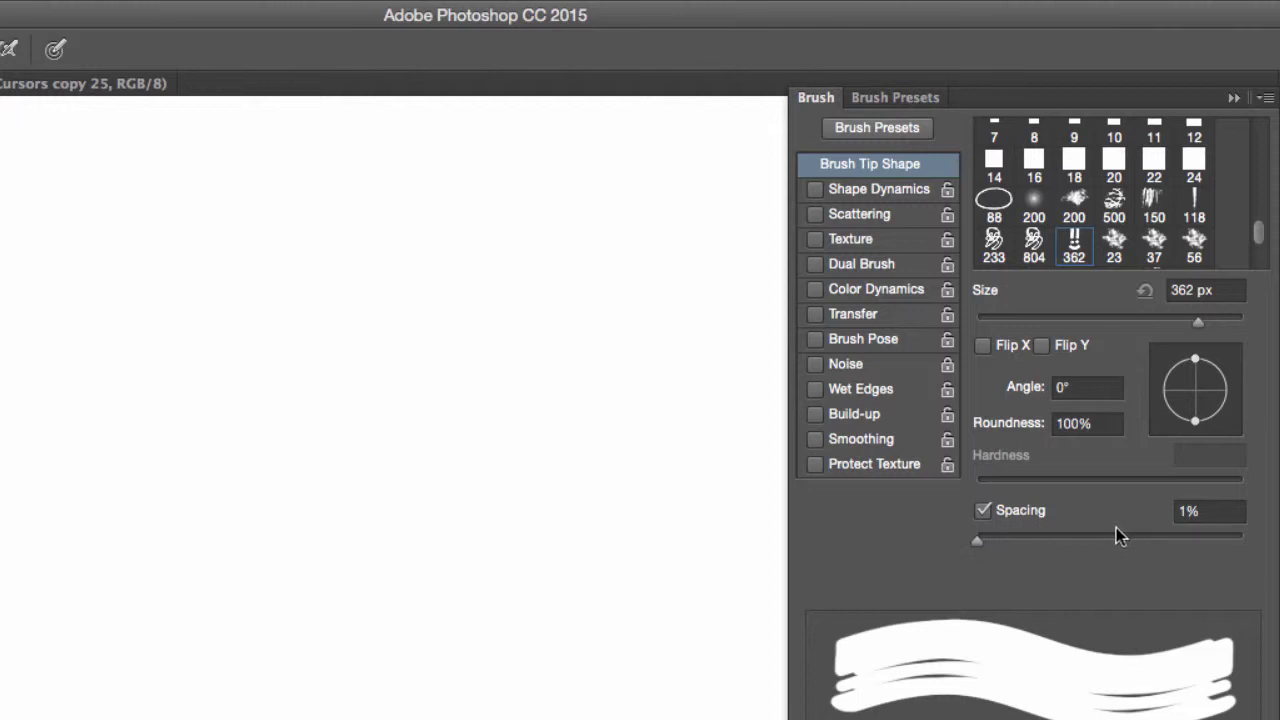
pyautogui.moveTo(542, 300)
pyautogui.mouseDown()
pyautogui.moveTo(474, 305)
pyautogui.moveTo(400, 355)
pyautogui.moveTo(391, 471)
pyautogui.moveTo(320, 514)
pyautogui.moveTo(430, 415)
pyautogui.mouseUp()
pyautogui.hotkey('ctrl', 'z')
# Choose the 98 px leaf brush tip with 169% spacing and scatter it 207% on both axes
pyautogui.scroll(1, 1260, 240)
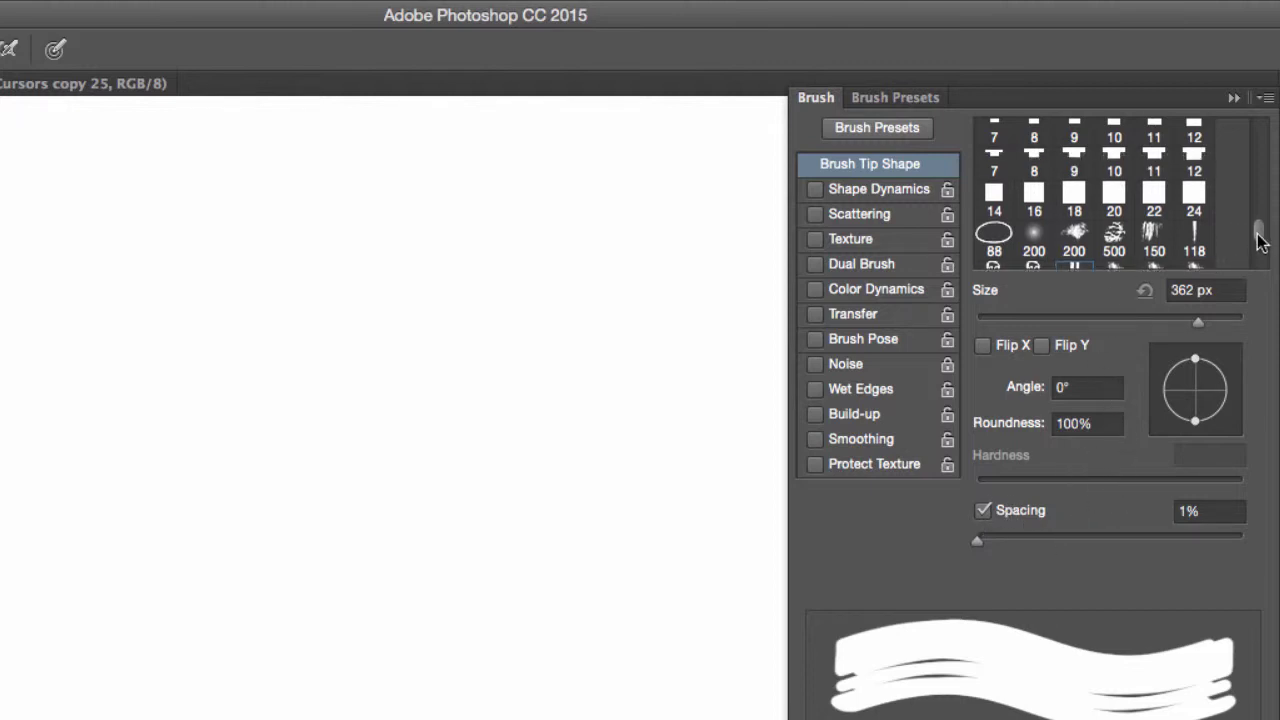
pyautogui.moveTo(1260, 240); pyautogui.dragTo(1259, 256)
pyautogui.click(1036, 172)
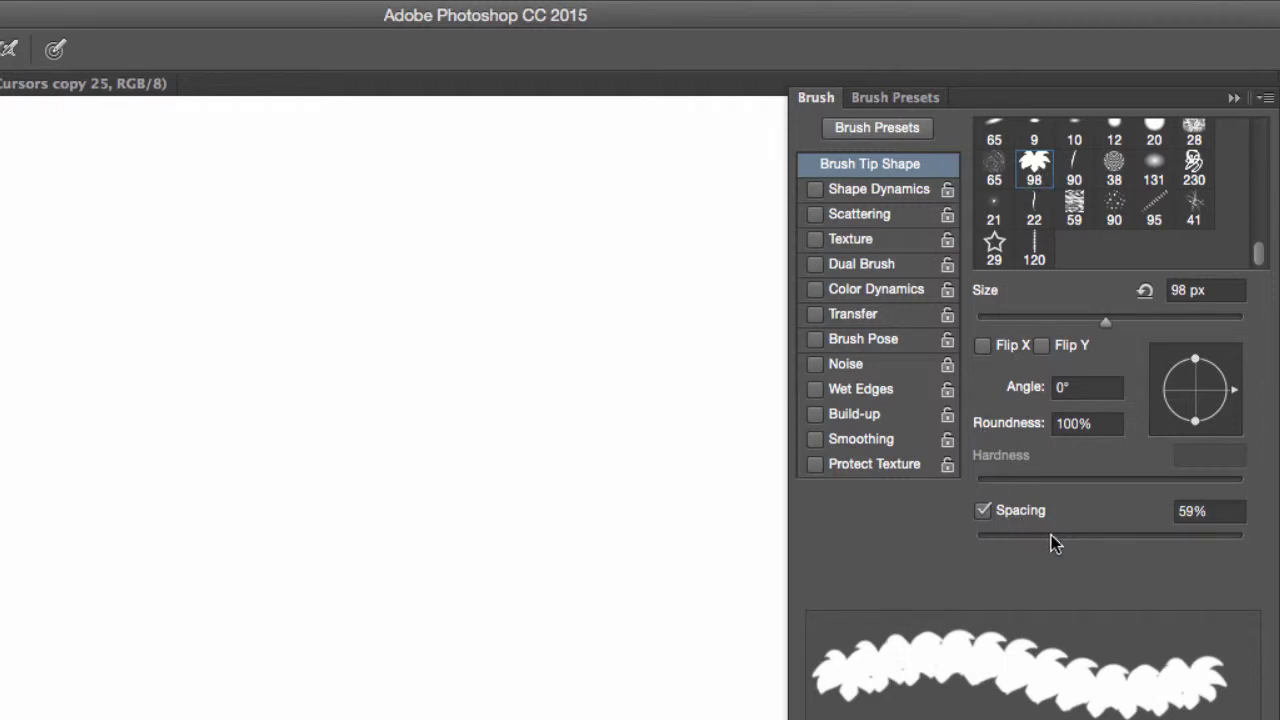
pyautogui.moveTo(1053, 535); pyautogui.dragTo(1157, 536)
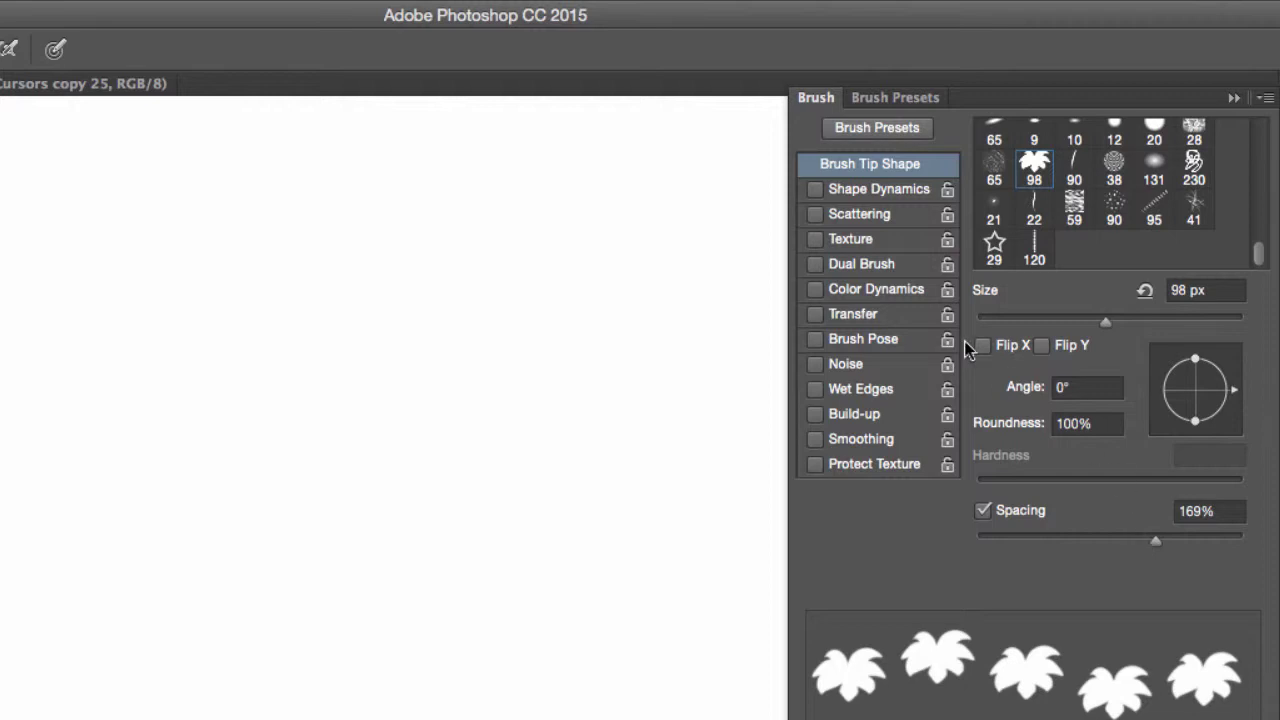
pyautogui.click(880, 222)
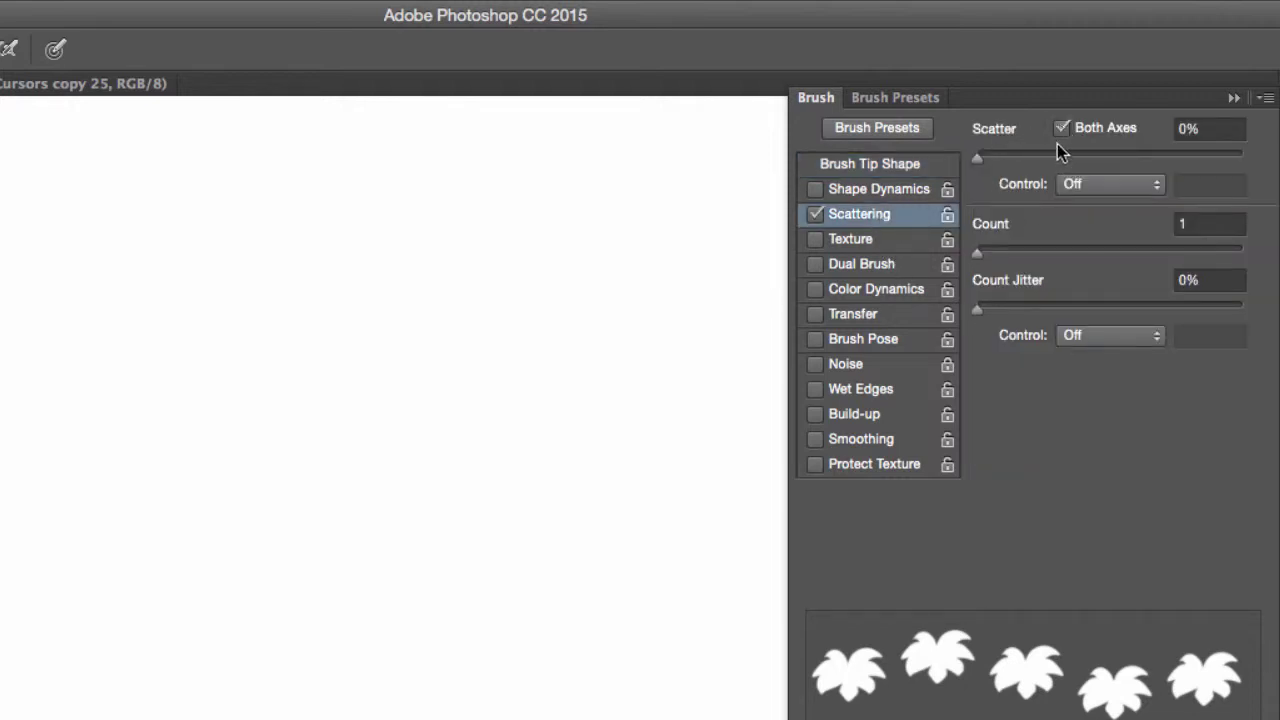
pyautogui.moveTo(977, 158); pyautogui.dragTo(1032, 157)
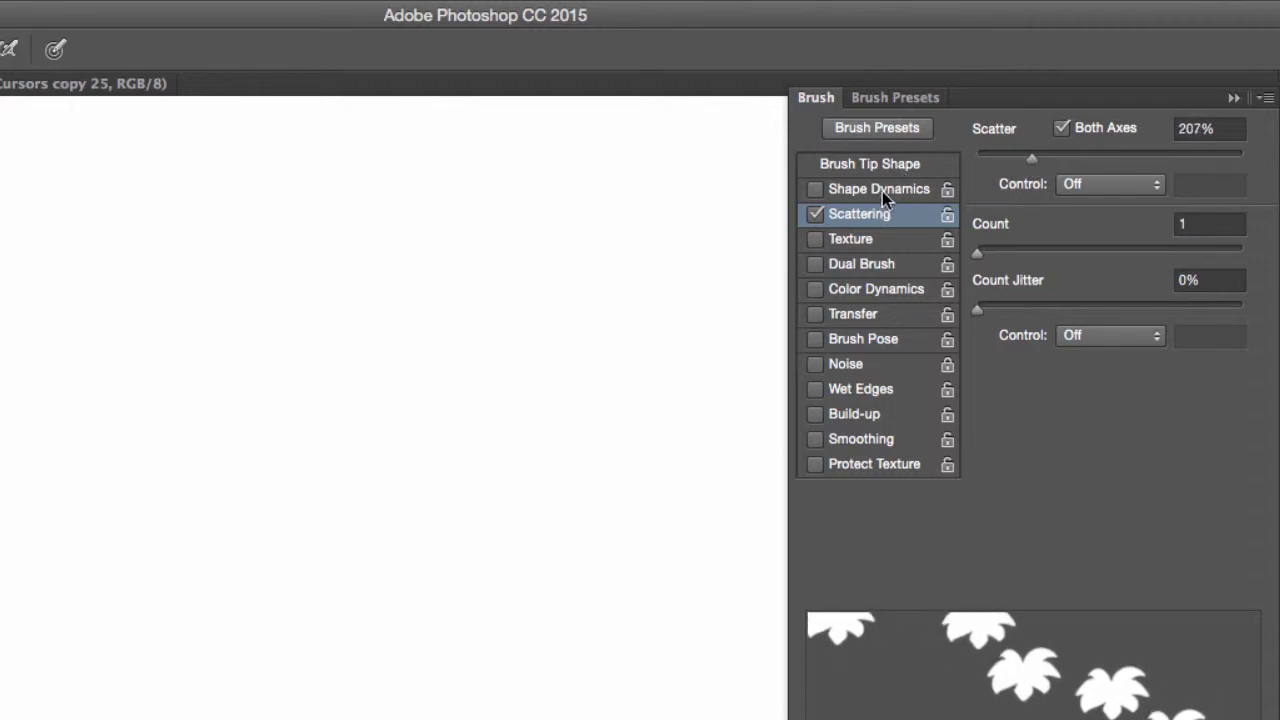
# Enable Shape Dynamics with pen pressure size control, 0% minimum diameter, 11% angle jitter and Flip X Jitter
pyautogui.click(886, 197)
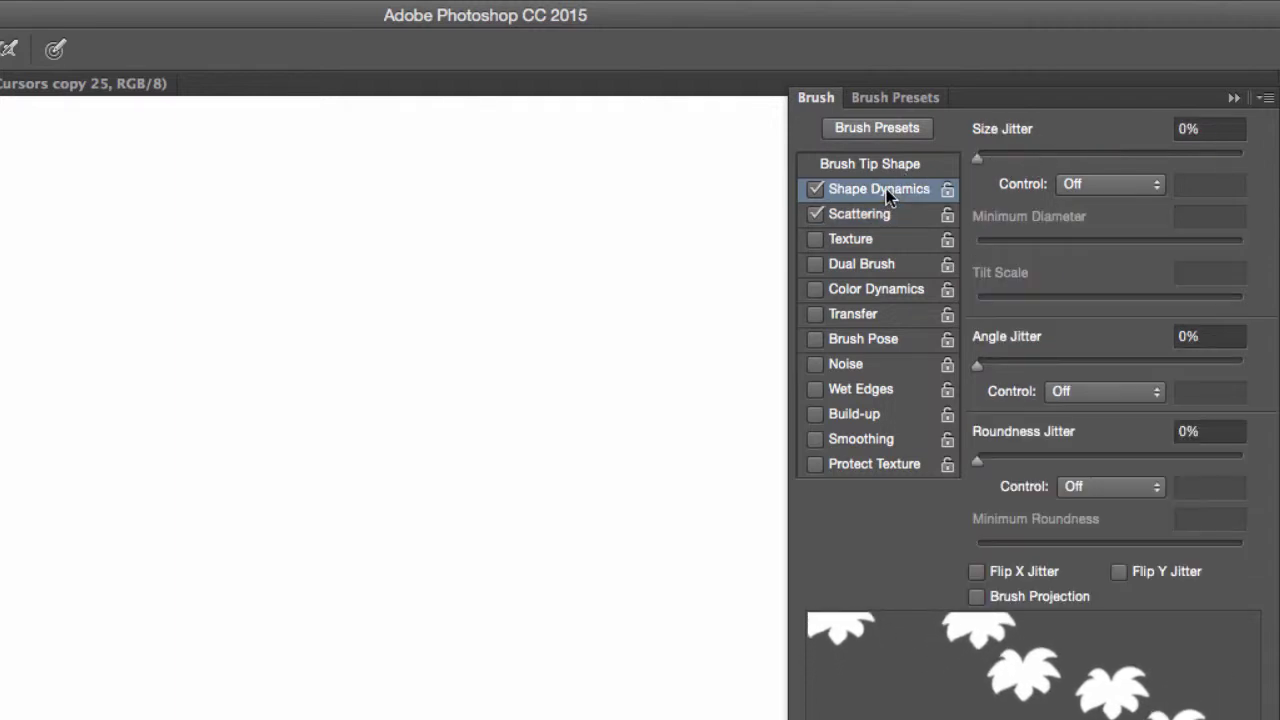
pyautogui.click(1098, 189)
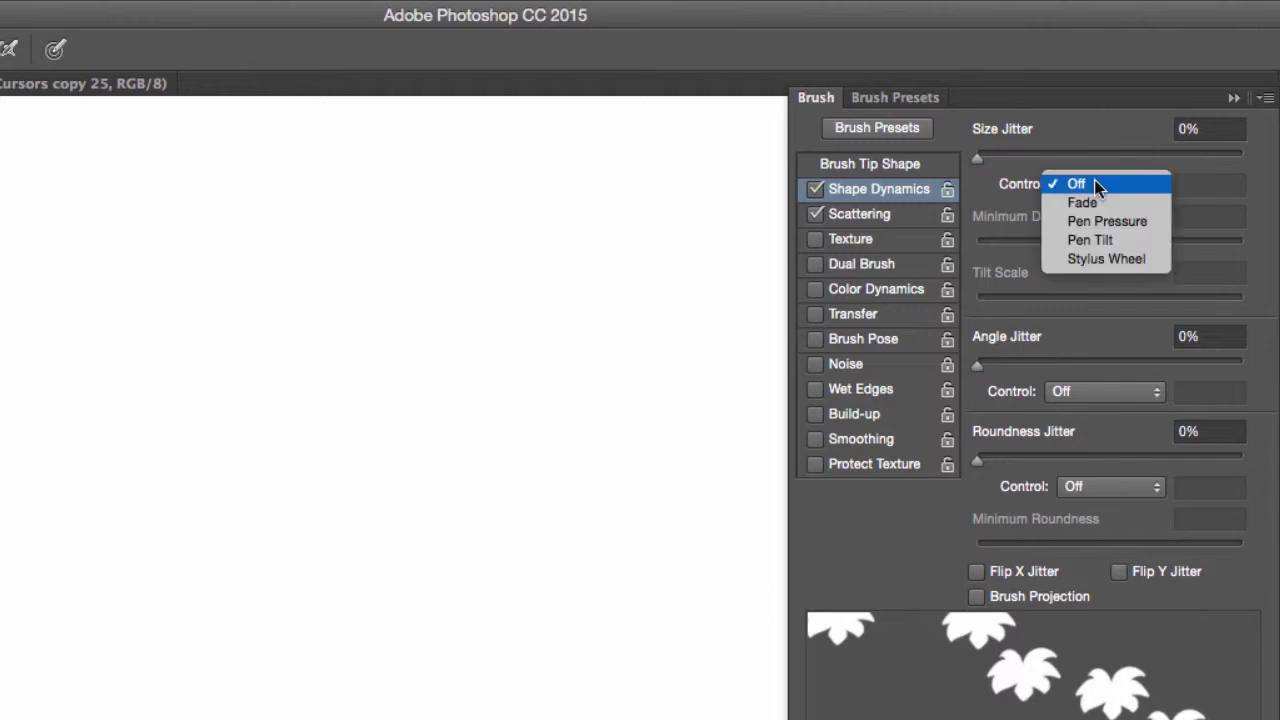
pyautogui.click(1148, 226)
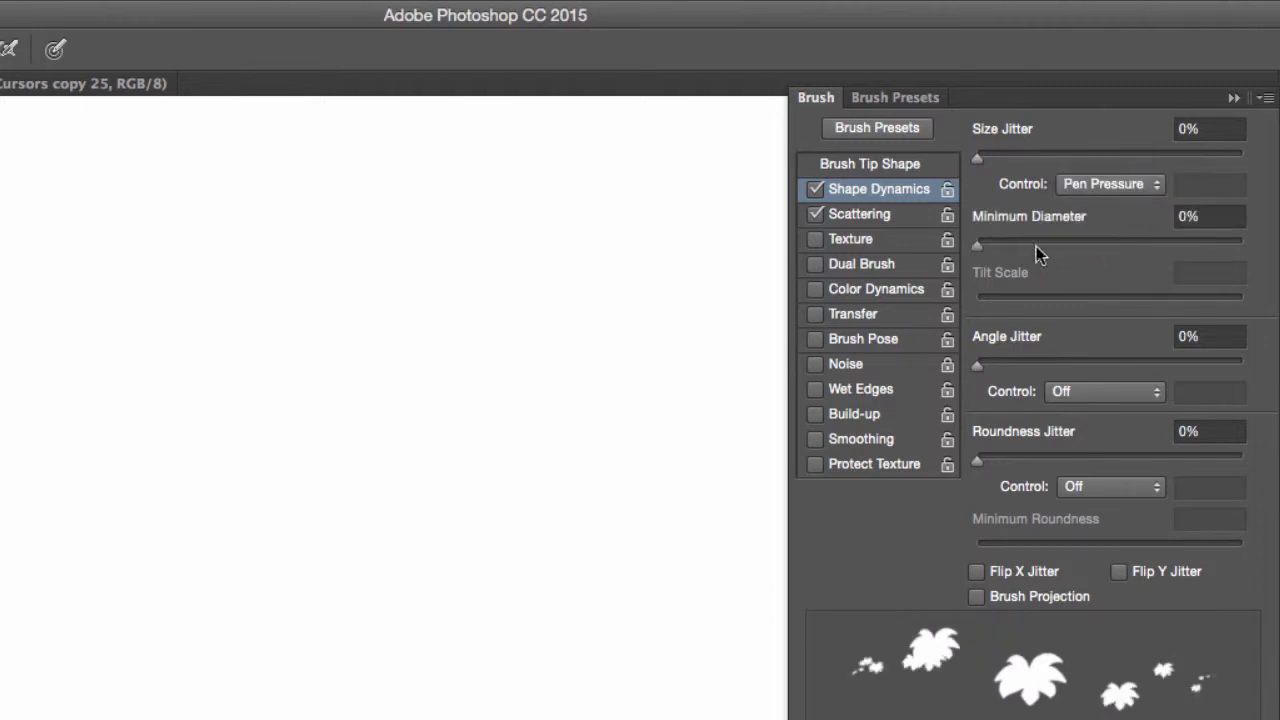
pyautogui.click(986, 247)
pyautogui.moveTo(987, 244); pyautogui.dragTo(975, 244)
pyautogui.moveTo(979, 361)
pyautogui.mouseDown()
pyautogui.moveTo(1007, 358)
pyautogui.moveTo(998, 552)
pyautogui.moveTo(1023, 432)
pyautogui.moveTo(1006, 366)
pyautogui.mouseUp()
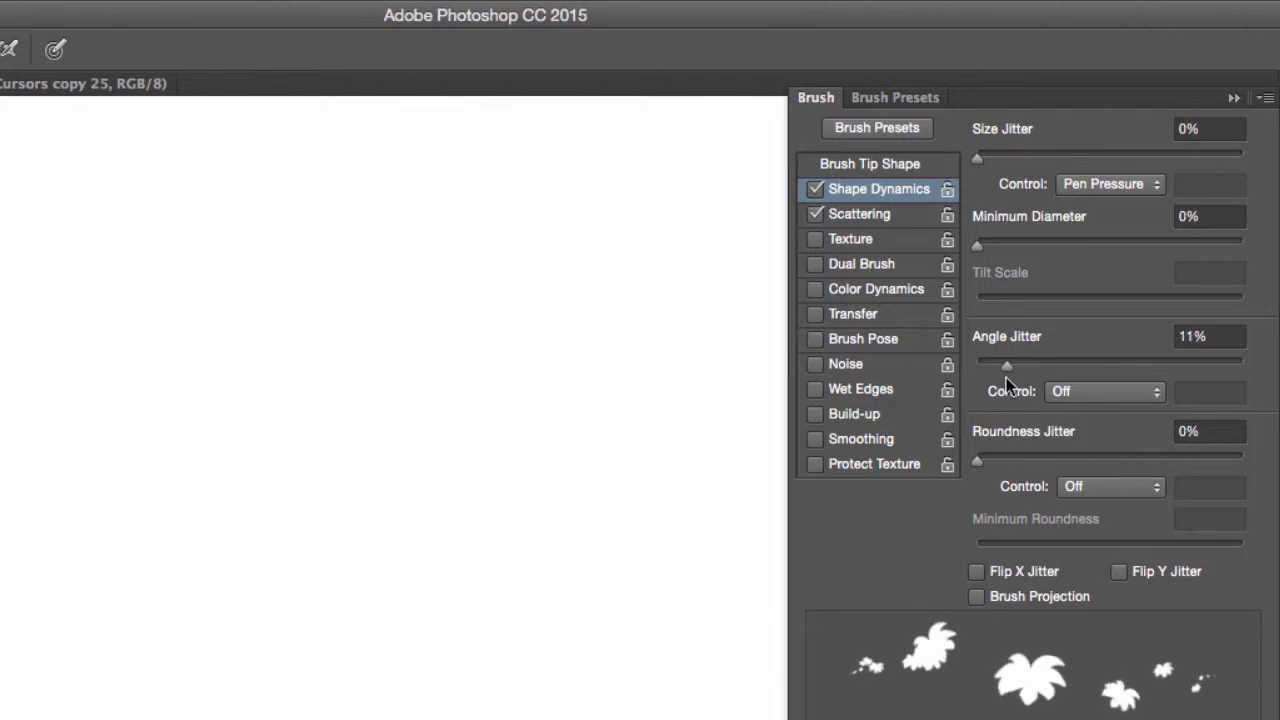
pyautogui.click(977, 571)
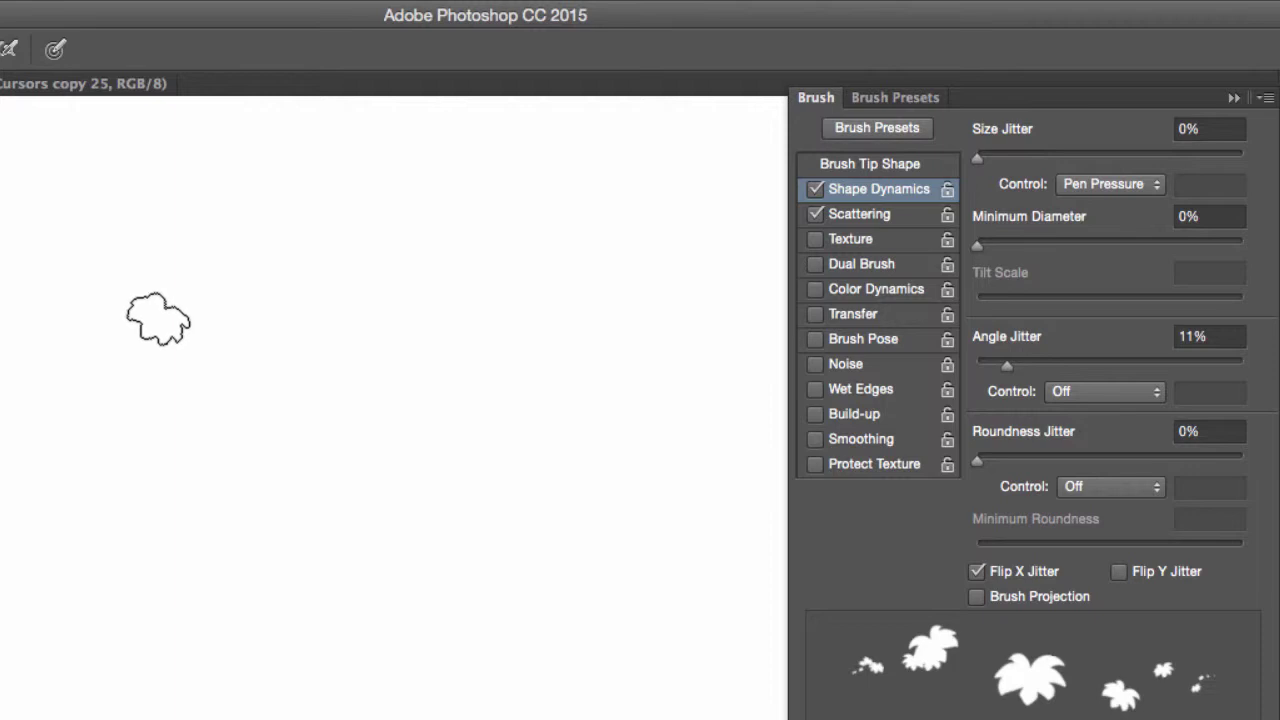
# Paint a test stroke with the leaf brush, undo it, and return to the brush tip shape settings
pyautogui.moveTo(160, 314)
pyautogui.mouseDown()
pyautogui.moveTo(261, 276)
pyautogui.moveTo(302, 320)
pyautogui.moveTo(377, 284)
pyautogui.moveTo(408, 317)
pyautogui.moveTo(448, 280)
pyautogui.moveTo(476, 317)
pyautogui.moveTo(531, 305)
pyautogui.moveTo(570, 331)
pyautogui.moveTo(478, 293)
pyautogui.moveTo(405, 352)
pyautogui.moveTo(353, 315)
pyautogui.moveTo(287, 347)
pyautogui.moveTo(205, 361)
pyautogui.moveTo(201, 392)
pyautogui.moveTo(288, 382)
pyautogui.moveTo(346, 403)
pyautogui.moveTo(406, 378)
pyautogui.moveTo(512, 395)
pyautogui.moveTo(327, 378)
pyautogui.moveTo(294, 423)
pyautogui.mouseUp()
pyautogui.hotkey('ctrl', 'z')
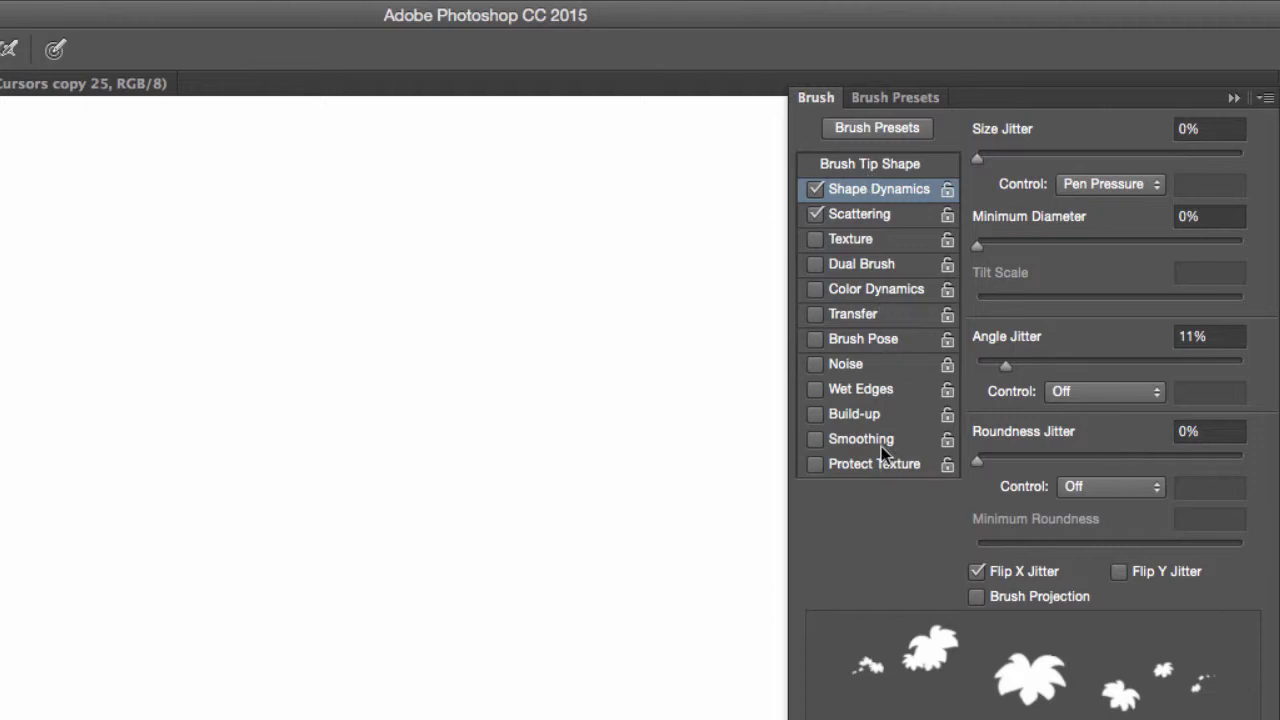
pyautogui.click(873, 167)
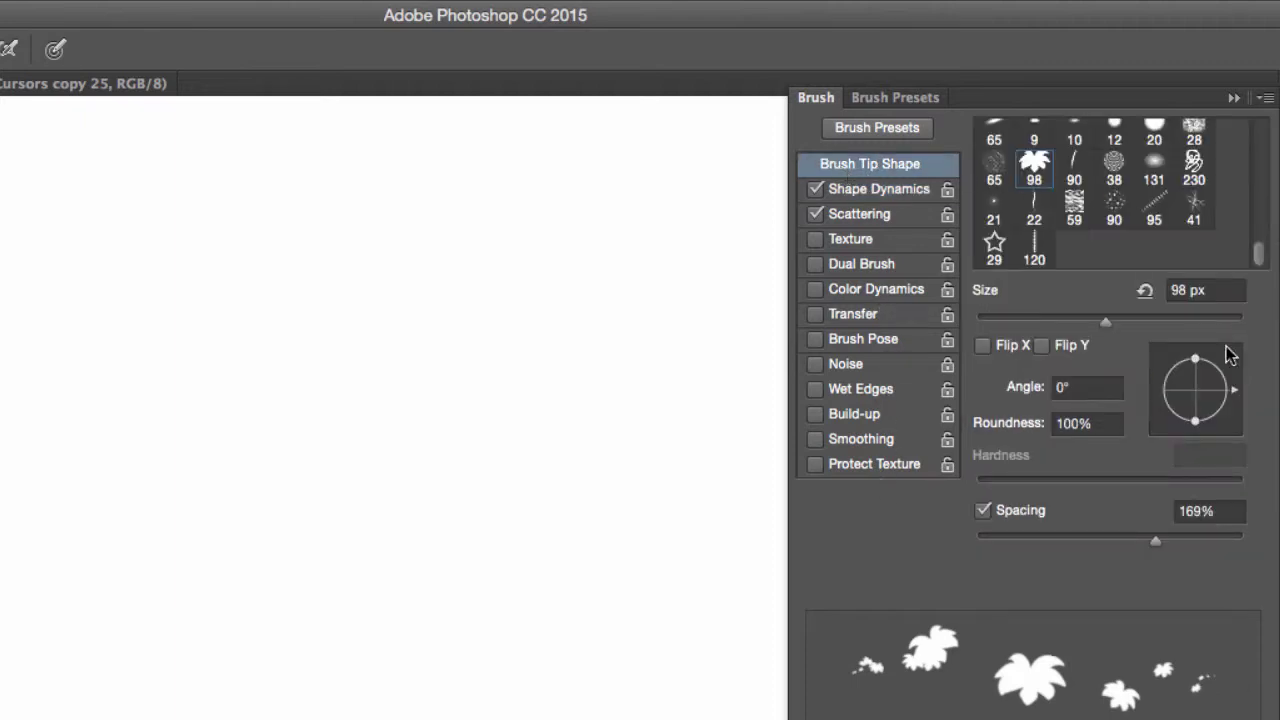
pyautogui.press('F5')
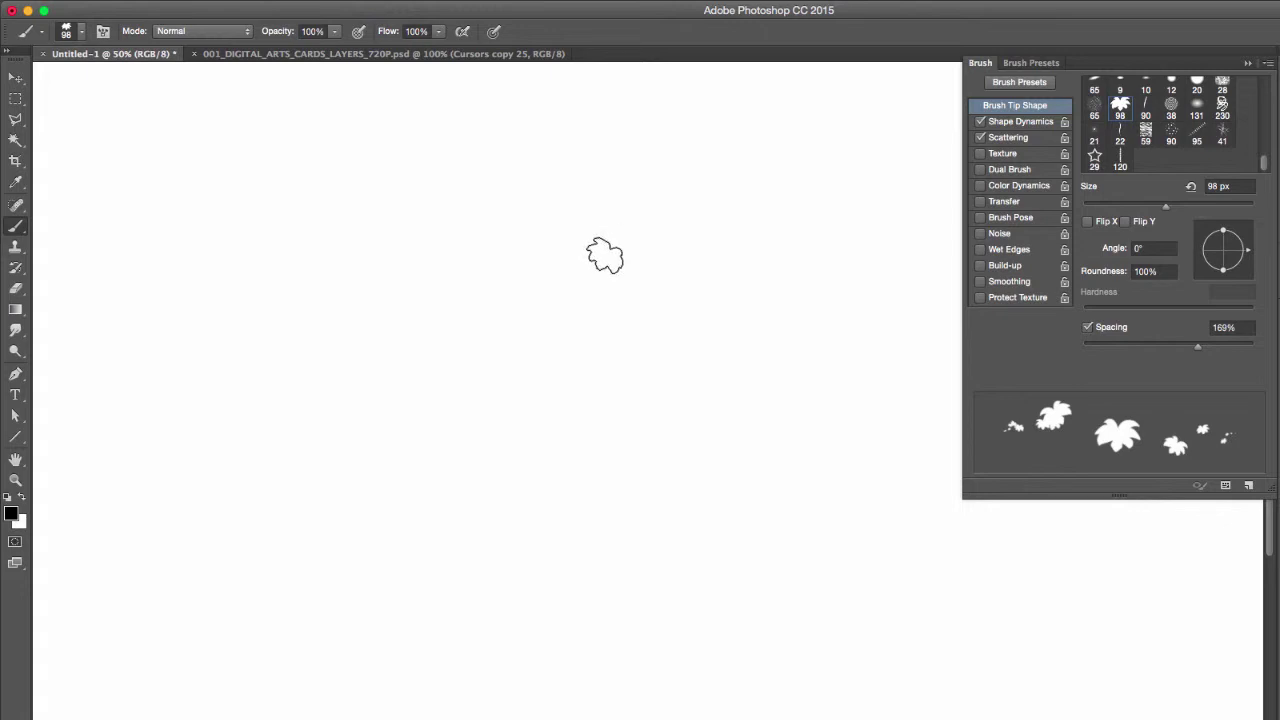
# Set the foreground color to dark green 0b8222 and reactivate the Brush tool
pyautogui.click(11, 513)
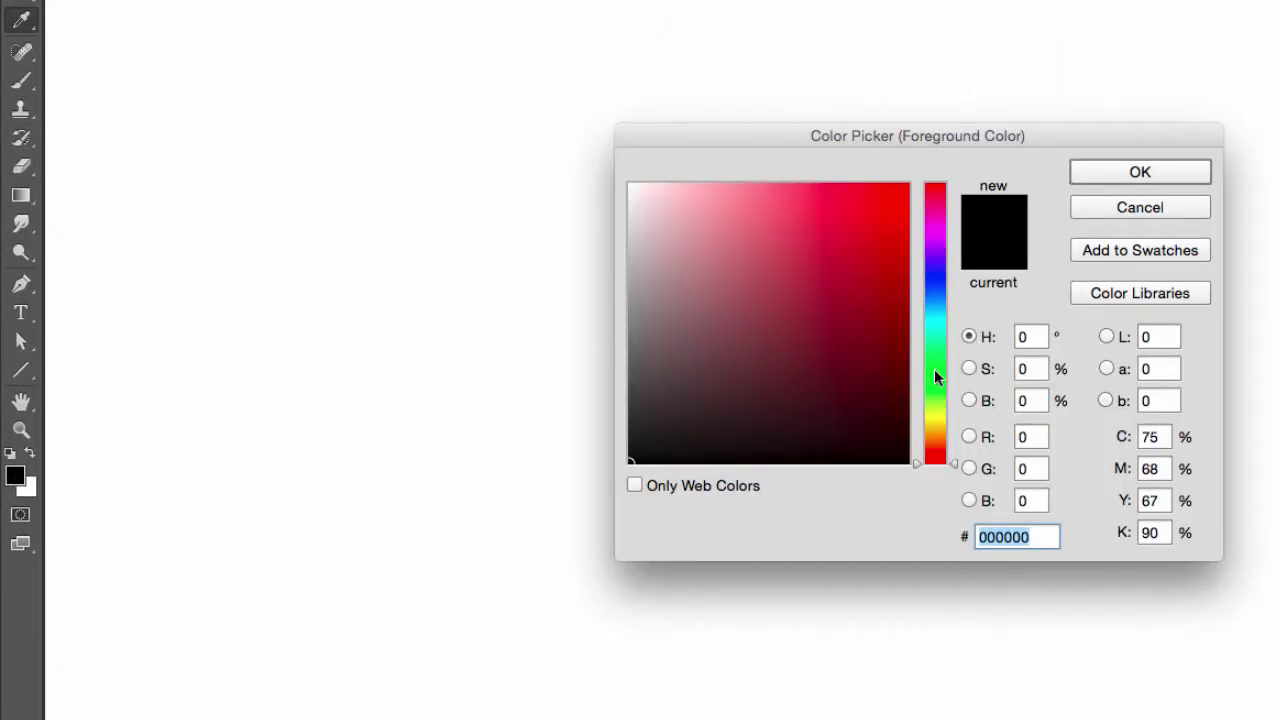
pyautogui.click(934, 361)
pyautogui.click(884, 324)
pyautogui.click(885, 326)
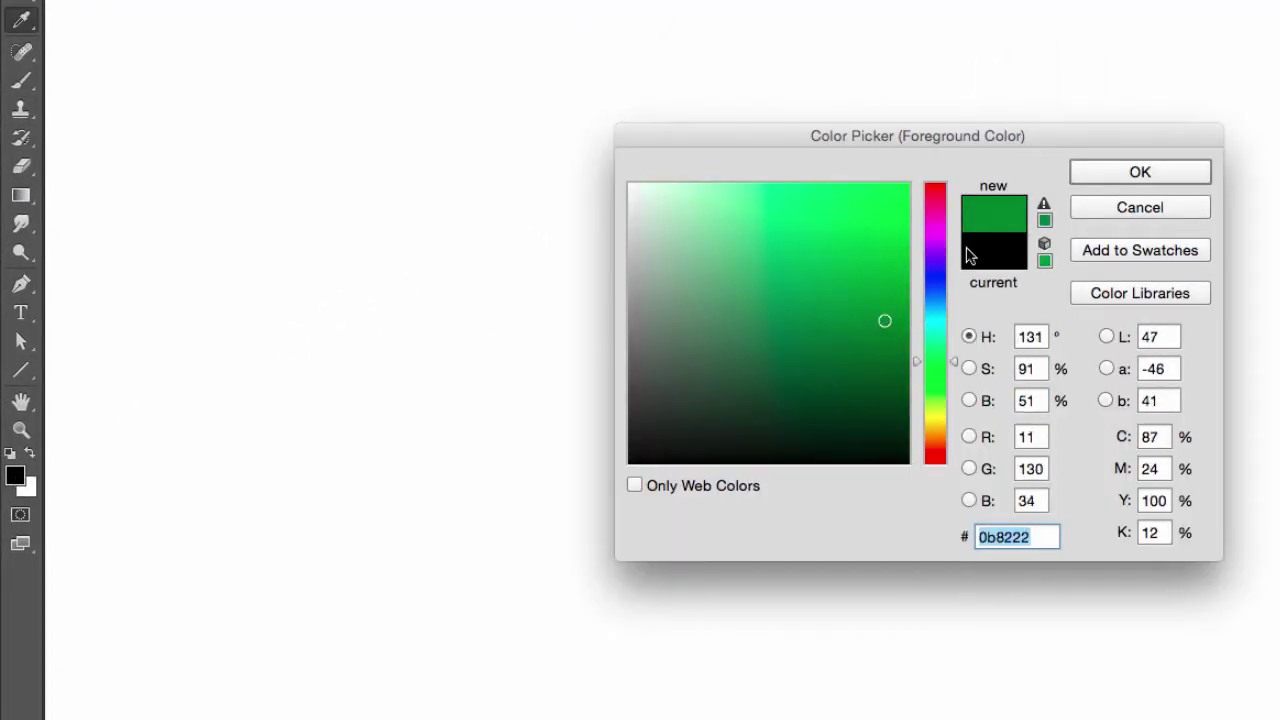
pyautogui.click(1138, 172)
pyautogui.press('b')
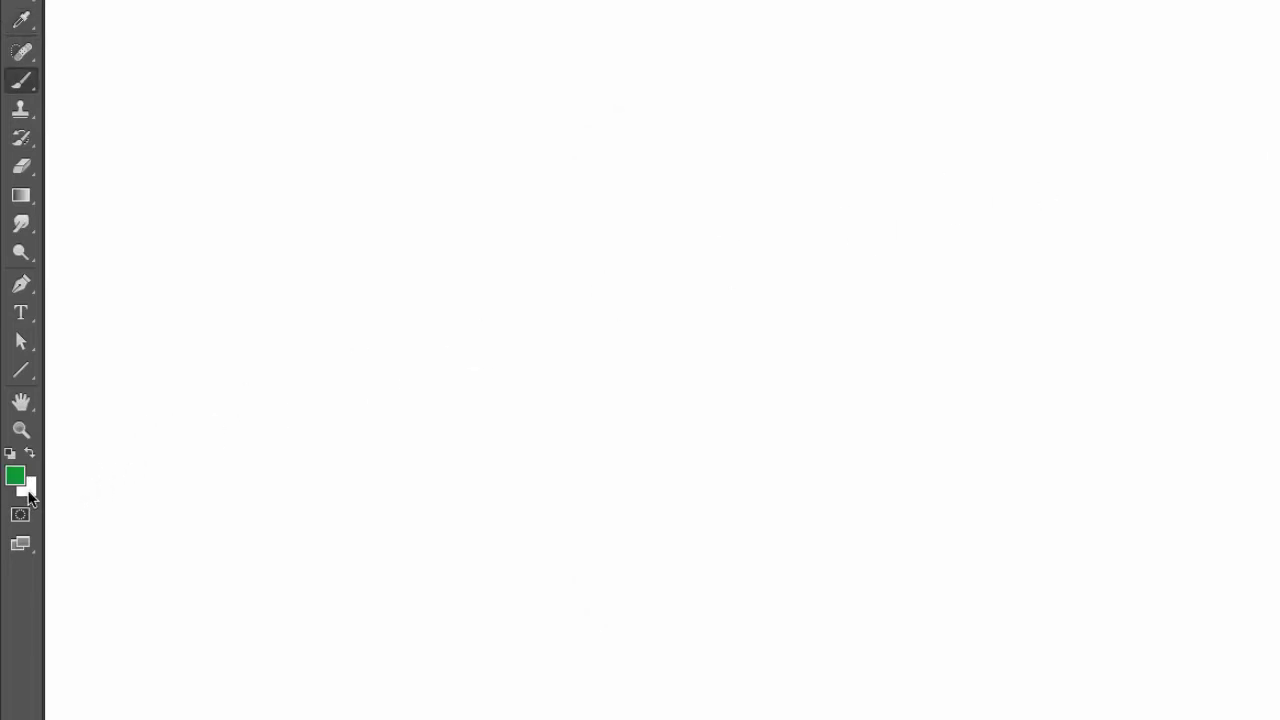
# Set the background color to bright lime green a8ff00
pyautogui.click(30, 488)
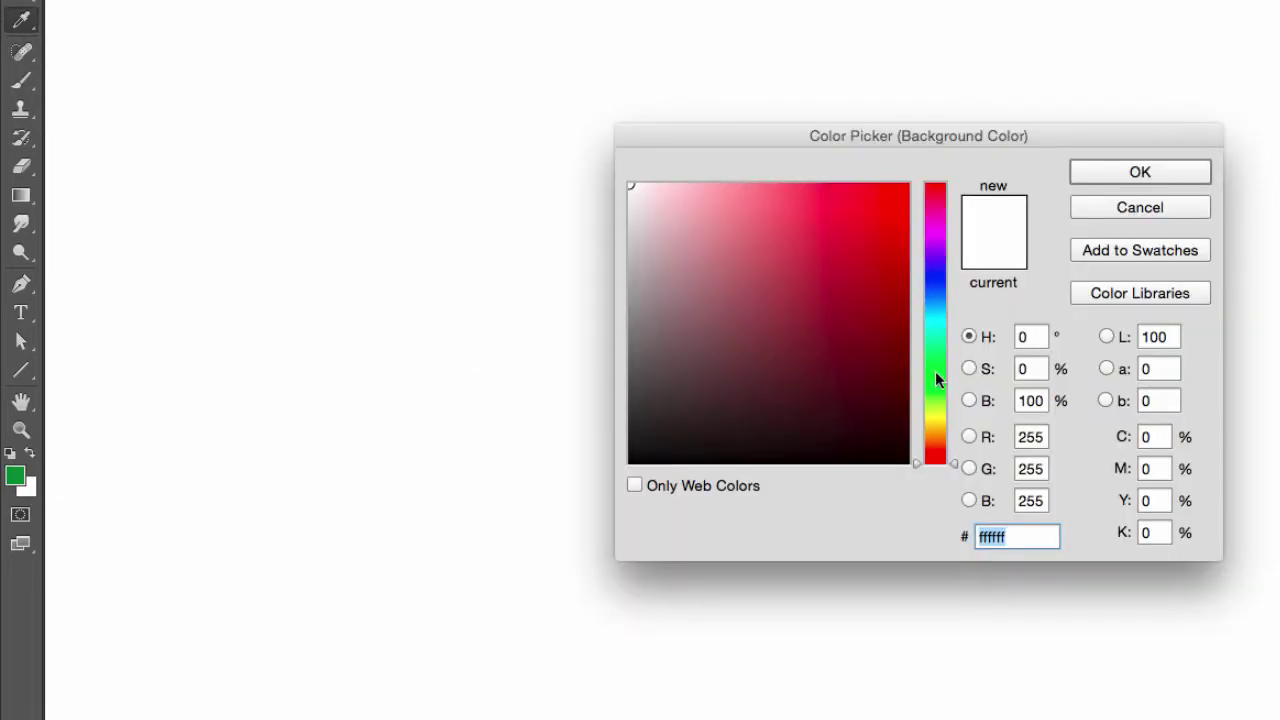
pyautogui.moveTo(937, 378); pyautogui.dragTo(934, 401)
pyautogui.moveTo(894, 286); pyautogui.dragTo(906, 186)
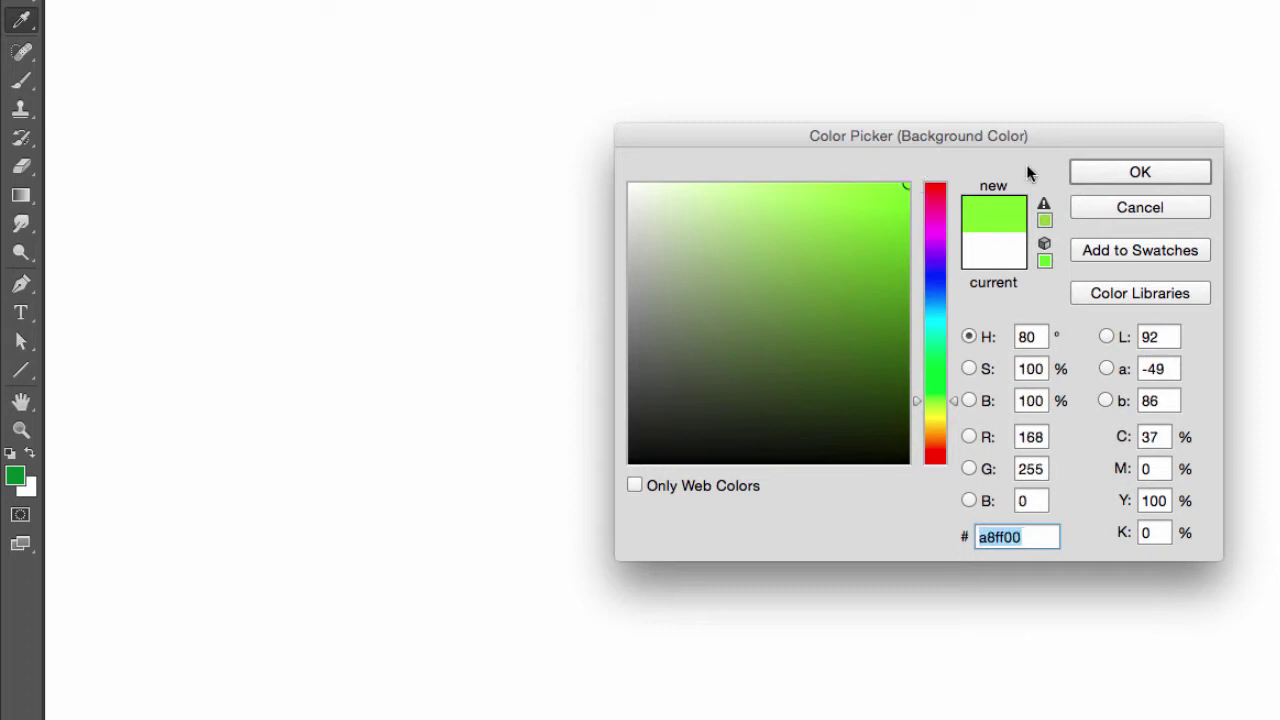
pyautogui.click(1087, 181)
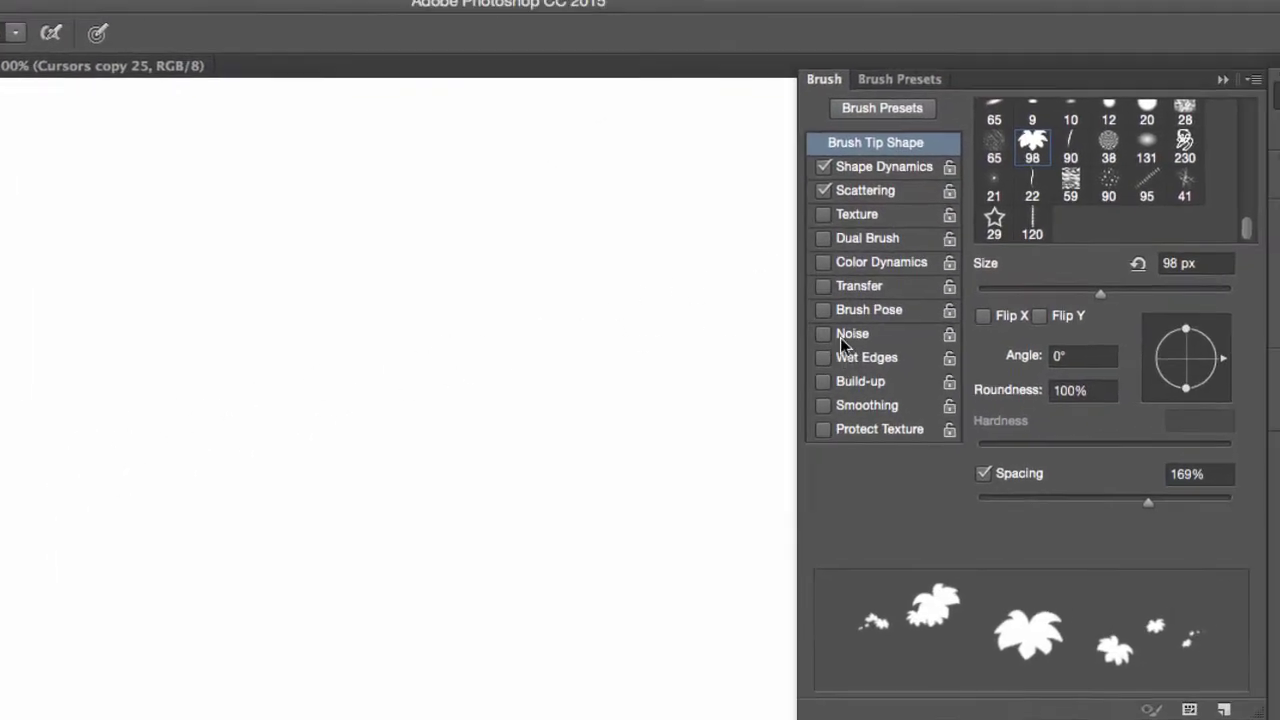
# Enable Color Dynamics with 47% foreground/background jitter and paint a dense cluster of green leaves on the blank canvas
pyautogui.click(835, 281)
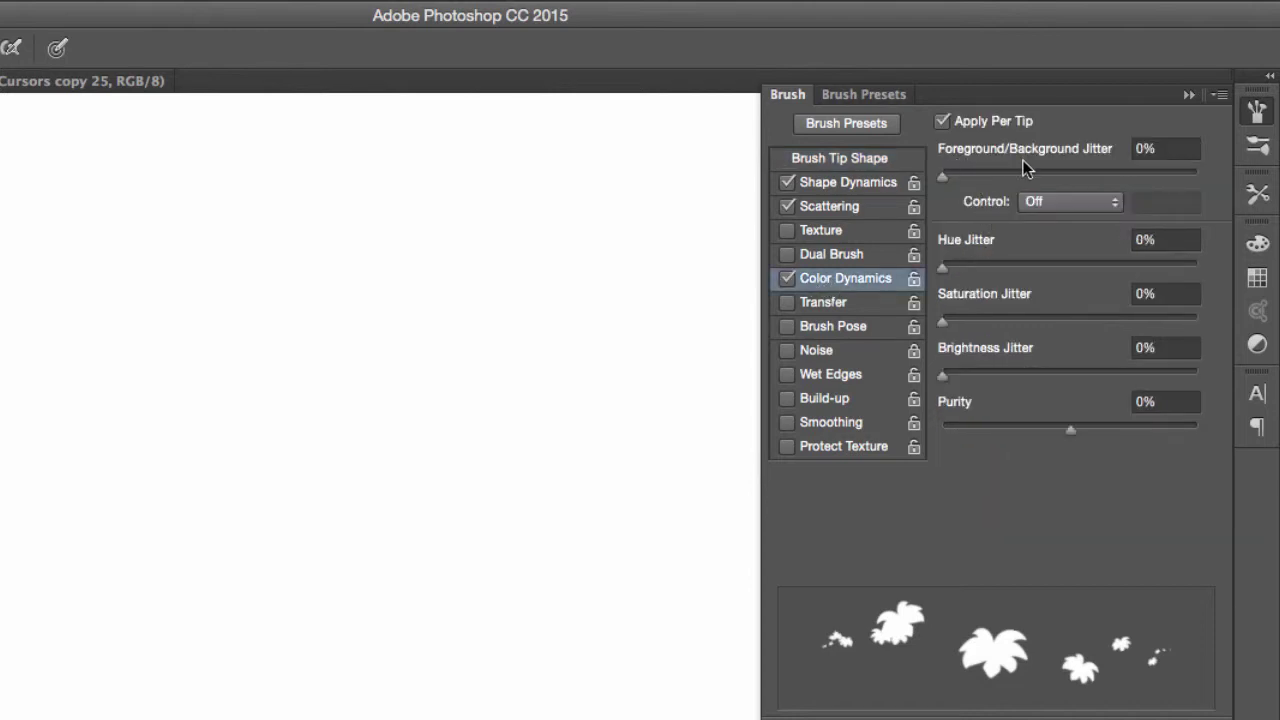
pyautogui.moveTo(958, 176); pyautogui.dragTo(1033, 180)
pyautogui.moveTo(225, 258)
pyautogui.mouseDown()
pyautogui.moveTo(315, 237)
pyautogui.moveTo(358, 262)
pyautogui.moveTo(417, 237)
pyautogui.moveTo(465, 243)
pyautogui.moveTo(512, 277)
pyautogui.moveTo(566, 241)
pyautogui.moveTo(586, 305)
pyautogui.moveTo(517, 232)
pyautogui.moveTo(460, 280)
pyautogui.moveTo(378, 235)
pyautogui.moveTo(272, 257)
pyautogui.moveTo(265, 237)
pyautogui.moveTo(367, 210)
pyautogui.moveTo(448, 227)
pyautogui.moveTo(497, 305)
pyautogui.moveTo(539, 184)
pyautogui.moveTo(386, 289)
pyautogui.moveTo(317, 247)
pyautogui.moveTo(184, 312)
pyautogui.moveTo(258, 283)
pyautogui.moveTo(336, 196)
pyautogui.moveTo(357, 331)
pyautogui.moveTo(478, 257)
pyautogui.moveTo(457, 305)
pyautogui.moveTo(350, 278)
pyautogui.moveTo(293, 310)
pyautogui.moveTo(252, 284)
pyautogui.moveTo(203, 281)
pyautogui.moveTo(185, 296)
pyautogui.moveTo(186, 245)
pyautogui.moveTo(224, 234)
pyautogui.moveTo(183, 227)
pyautogui.moveTo(152, 264)
pyautogui.moveTo(203, 250)
pyautogui.moveTo(230, 210)
pyautogui.moveTo(282, 205)
pyautogui.moveTo(310, 235)
pyautogui.moveTo(365, 238)
pyautogui.moveTo(395, 195)
pyautogui.moveTo(418, 200)
pyautogui.moveTo(440, 242)
pyautogui.moveTo(525, 225)
pyautogui.moveTo(592, 307)
pyautogui.moveTo(508, 305)
pyautogui.moveTo(446, 330)
pyautogui.moveTo(384, 316)
pyautogui.moveTo(215, 357)
pyautogui.moveTo(336, 270)
pyautogui.moveTo(356, 211)
pyautogui.moveTo(400, 184)
pyautogui.moveTo(431, 234)
pyautogui.moveTo(410, 322)
pyautogui.moveTo(496, 258)
pyautogui.moveTo(555, 252)
pyautogui.moveTo(437, 285)
pyautogui.moveTo(314, 271)
pyautogui.moveTo(270, 342)
pyautogui.moveTo(480, 337)
pyautogui.mouseUp()
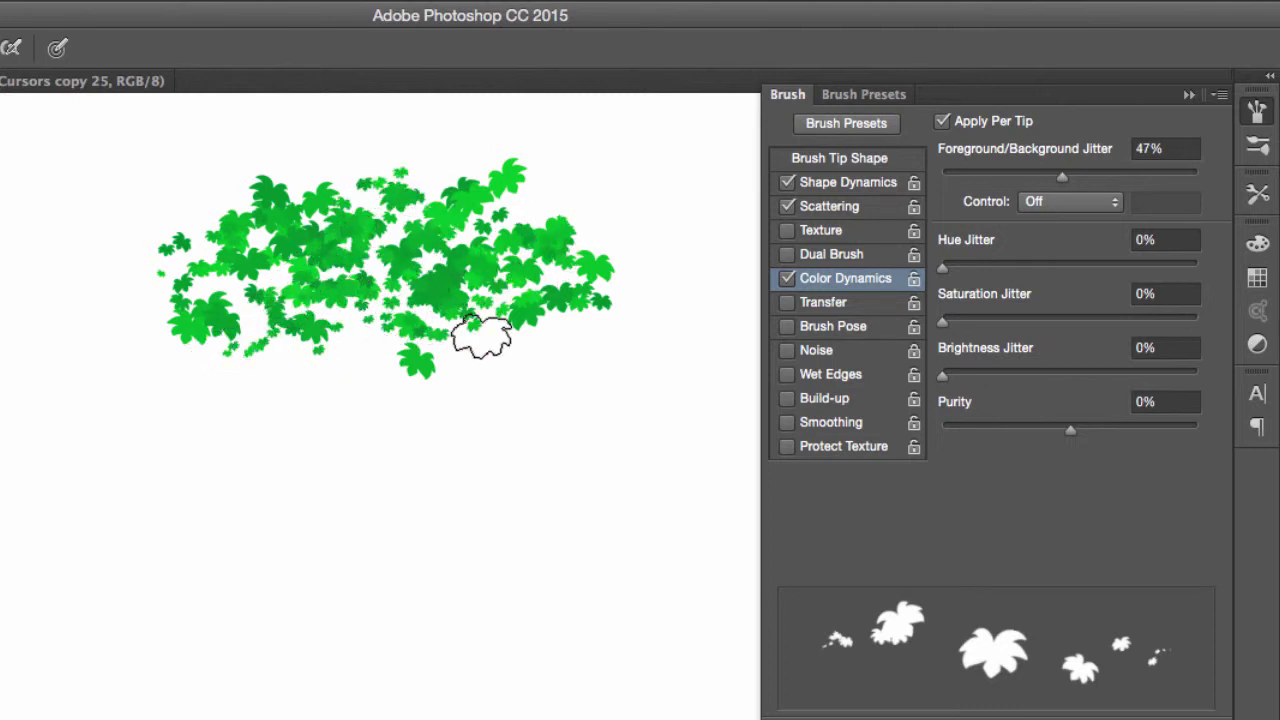
# Turn on Wet Edges and paint more leaves around the lower edge of the leaf cluster
pyautogui.click(787, 374)
pyautogui.moveTo(543, 343)
pyautogui.mouseDown()
pyautogui.moveTo(453, 337)
pyautogui.moveTo(408, 352)
pyautogui.moveTo(368, 335)
pyautogui.moveTo(319, 357)
pyautogui.moveTo(207, 348)
pyautogui.moveTo(300, 325)
pyautogui.moveTo(331, 290)
pyautogui.moveTo(375, 322)
pyautogui.moveTo(390, 240)
pyautogui.moveTo(485, 250)
pyautogui.moveTo(522, 210)
pyautogui.moveTo(543, 228)
pyautogui.moveTo(574, 205)
pyautogui.moveTo(613, 250)
pyautogui.moveTo(640, 240)
pyautogui.moveTo(565, 213)
pyautogui.moveTo(528, 218)
pyautogui.moveTo(474, 190)
pyautogui.moveTo(359, 177)
pyautogui.moveTo(229, 221)
pyautogui.moveTo(240, 287)
pyautogui.moveTo(389, 239)
pyautogui.moveTo(504, 267)
pyautogui.moveTo(435, 291)
pyautogui.moveTo(304, 260)
pyautogui.moveTo(251, 337)
pyautogui.moveTo(178, 346)
pyautogui.moveTo(144, 371)
pyautogui.moveTo(206, 358)
pyautogui.moveTo(325, 370)
pyautogui.moveTo(421, 303)
pyautogui.moveTo(496, 315)
pyautogui.moveTo(511, 392)
pyautogui.moveTo(572, 337)
pyautogui.mouseUp()
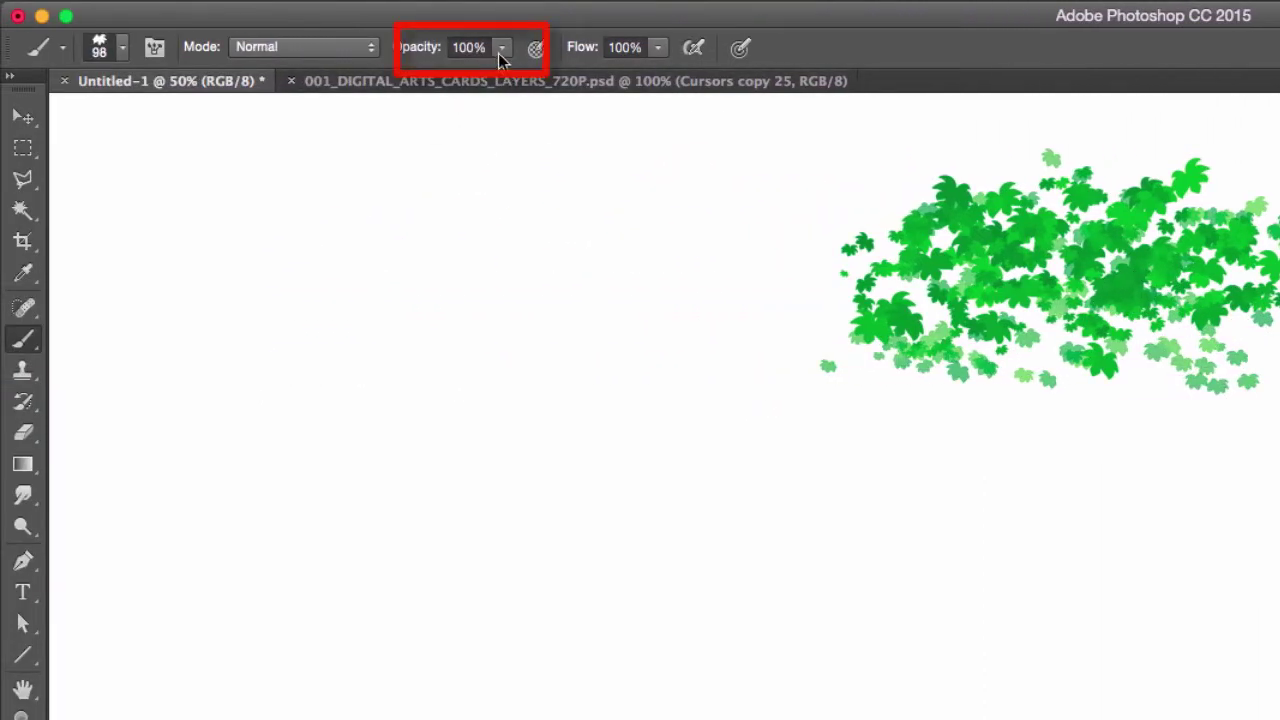
# Lower the brush opacity to 66% and paint a cluster of overlapping translucent green leaves on the blank canvas
pyautogui.click(501, 50)
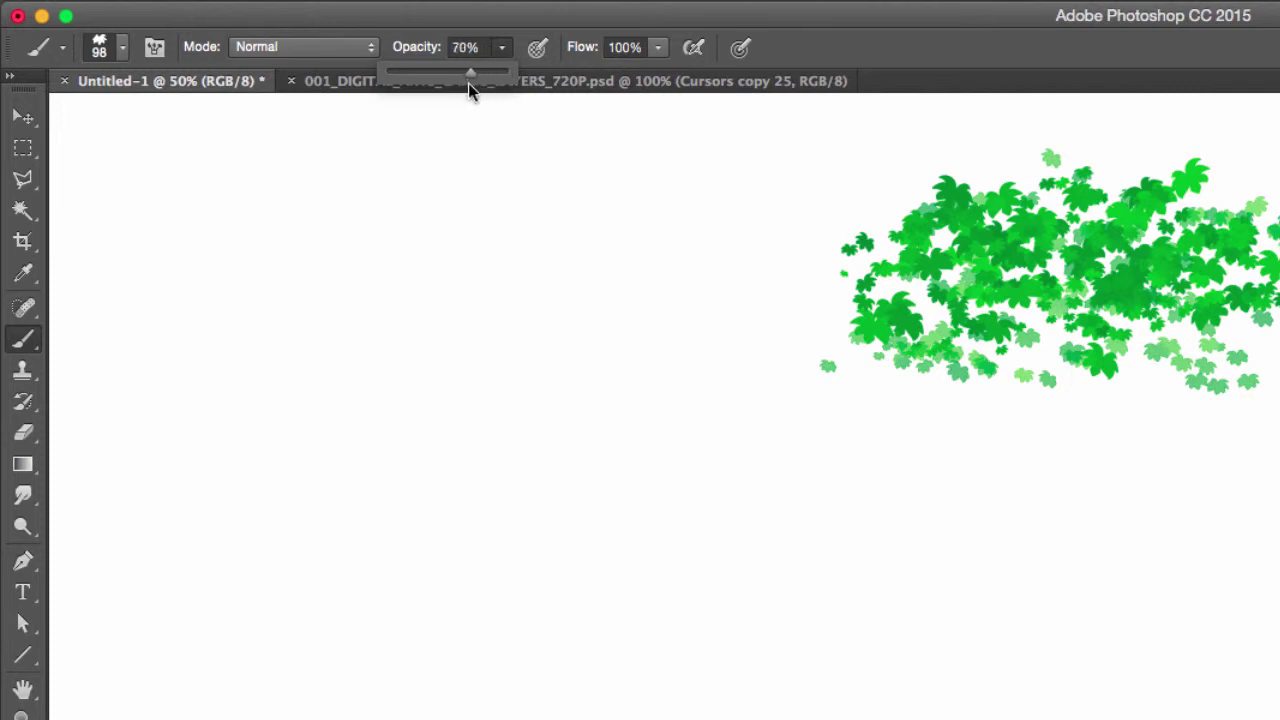
pyautogui.moveTo(466, 83); pyautogui.dragTo(505, 83)
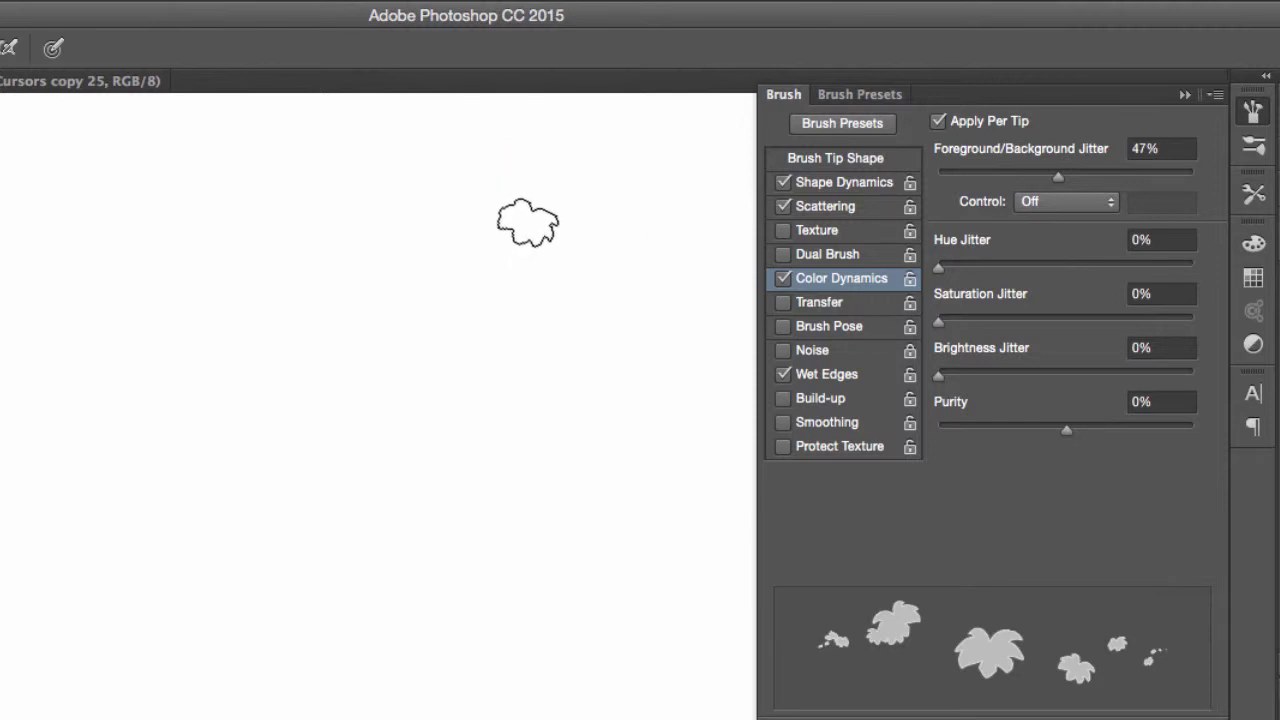
pyautogui.moveTo(521, 226)
pyautogui.mouseDown()
pyautogui.moveTo(380, 206)
pyautogui.moveTo(311, 238)
pyautogui.moveTo(181, 226)
pyautogui.moveTo(95, 239)
pyautogui.moveTo(182, 246)
pyautogui.moveTo(258, 195)
pyautogui.moveTo(320, 206)
pyautogui.moveTo(314, 194)
pyautogui.moveTo(365, 209)
pyautogui.moveTo(264, 202)
pyautogui.moveTo(171, 224)
pyautogui.moveTo(346, 199)
pyautogui.moveTo(402, 253)
pyautogui.moveTo(461, 227)
pyautogui.moveTo(494, 261)
pyautogui.moveTo(535, 211)
pyautogui.moveTo(434, 211)
pyautogui.moveTo(273, 241)
pyautogui.moveTo(158, 235)
pyautogui.moveTo(109, 275)
pyautogui.moveTo(487, 258)
pyautogui.moveTo(305, 178)
pyautogui.moveTo(184, 211)
pyautogui.moveTo(324, 297)
pyautogui.moveTo(477, 244)
pyautogui.moveTo(415, 215)
pyautogui.moveTo(285, 307)
pyautogui.moveTo(110, 320)
pyautogui.moveTo(185, 315)
pyautogui.moveTo(380, 228)
pyautogui.moveTo(423, 282)
pyautogui.moveTo(193, 291)
pyautogui.moveTo(180, 323)
pyautogui.moveTo(415, 364)
pyautogui.moveTo(479, 271)
pyautogui.moveTo(148, 341)
pyautogui.moveTo(440, 315)
pyautogui.moveTo(430, 298)
pyautogui.moveTo(216, 294)
pyautogui.moveTo(345, 367)
pyautogui.moveTo(356, 423)
pyautogui.moveTo(125, 386)
pyautogui.moveTo(356, 307)
pyautogui.moveTo(455, 296)
pyautogui.moveTo(249, 314)
pyautogui.mouseUp()
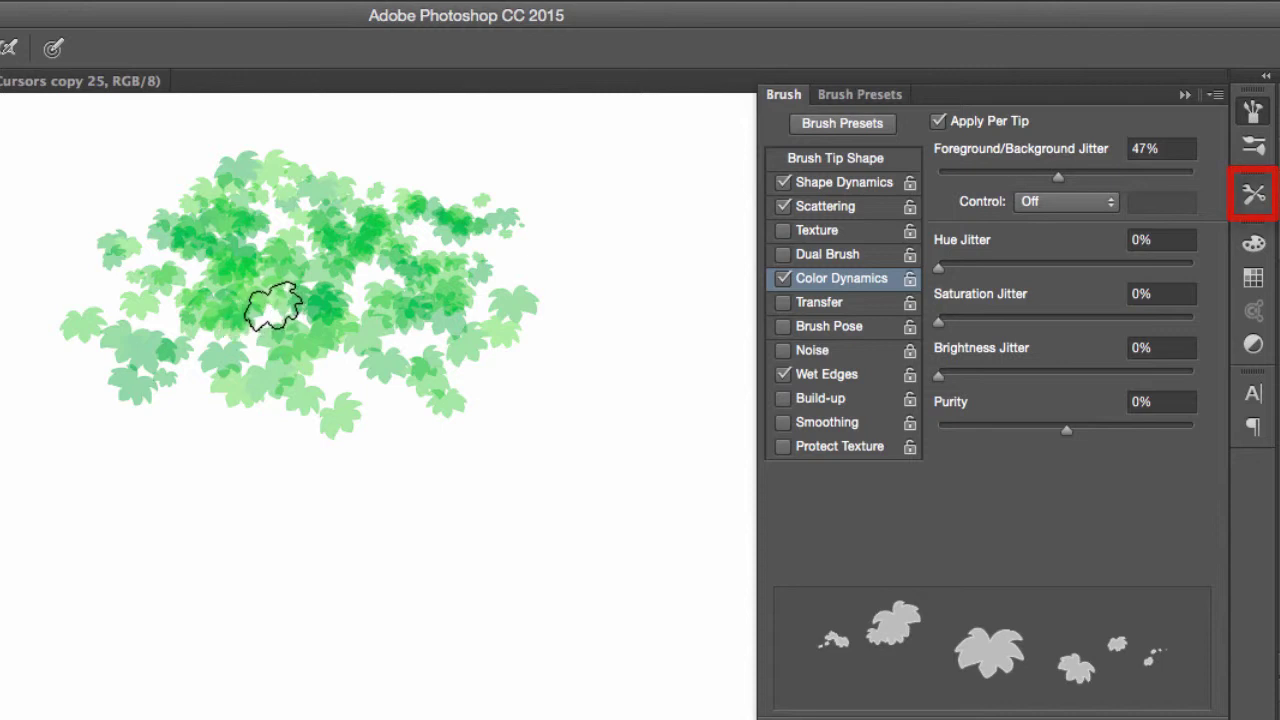
# Save the current leaf brush as a new tool preset named "000 - Leaves Brush 001" with Include Color enabled
pyautogui.click(1185, 96)
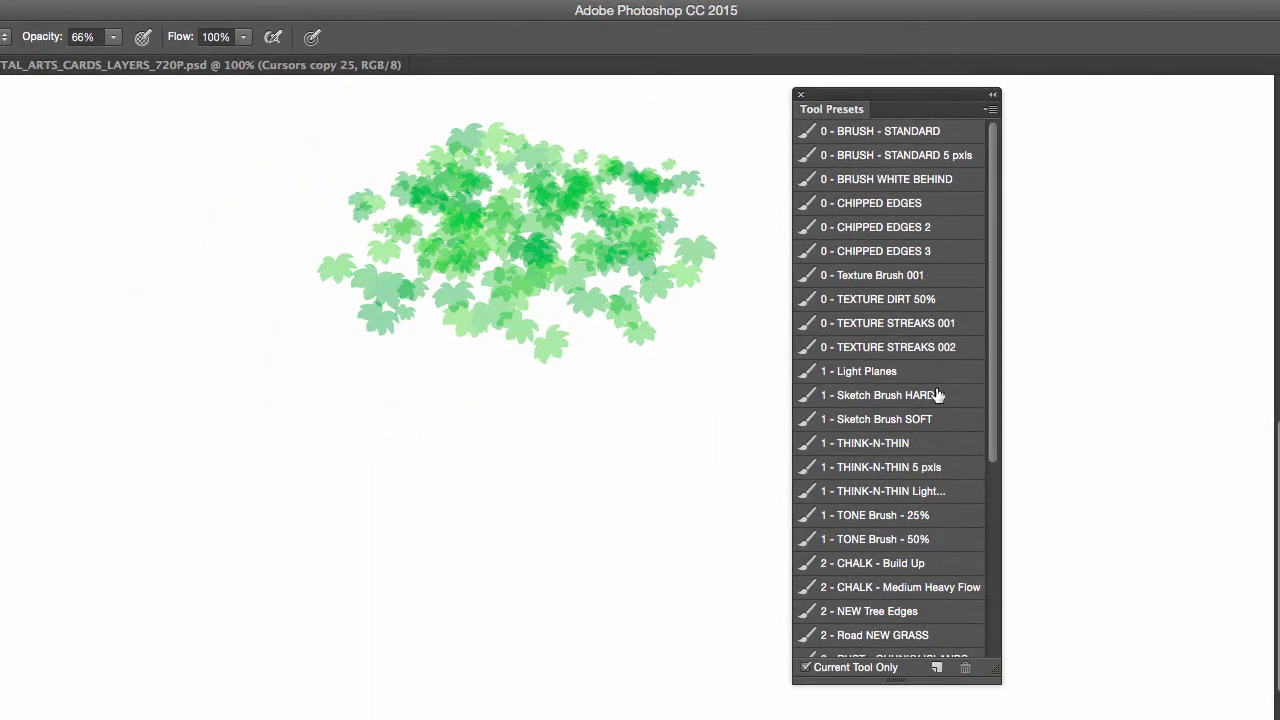
pyautogui.moveTo(991, 429); pyautogui.dragTo(994, 638)
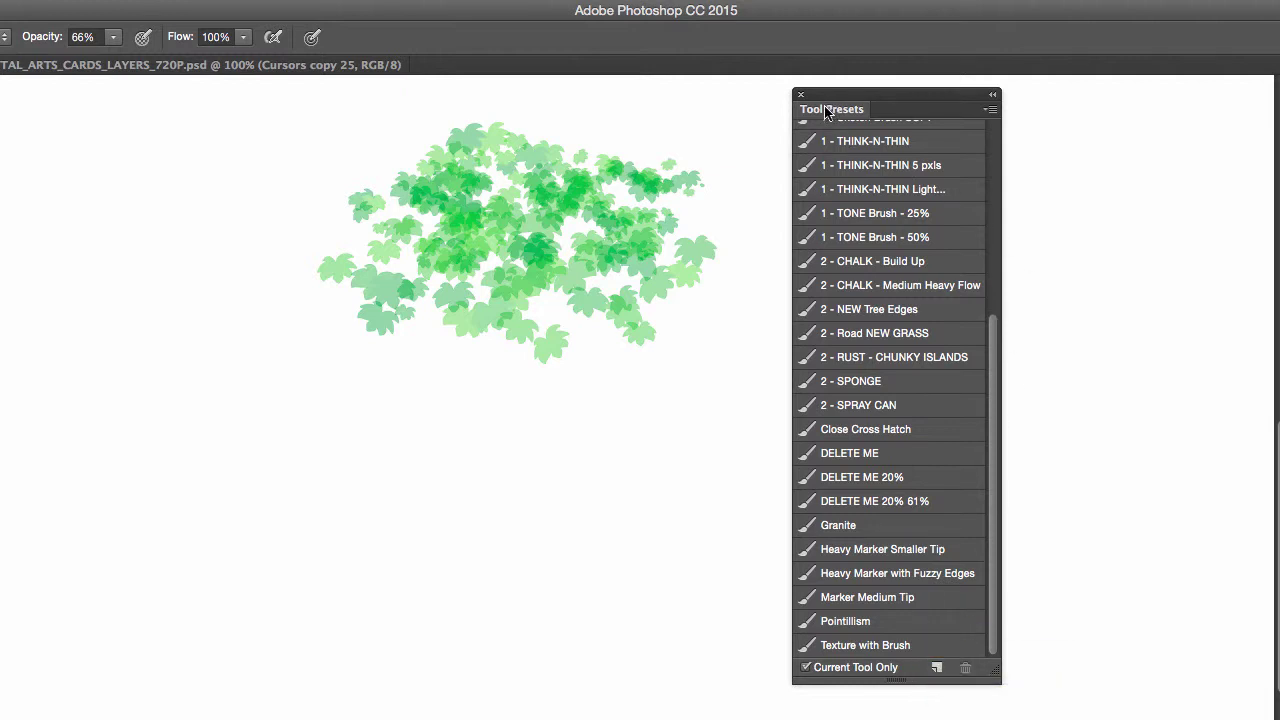
pyautogui.click(990, 110)
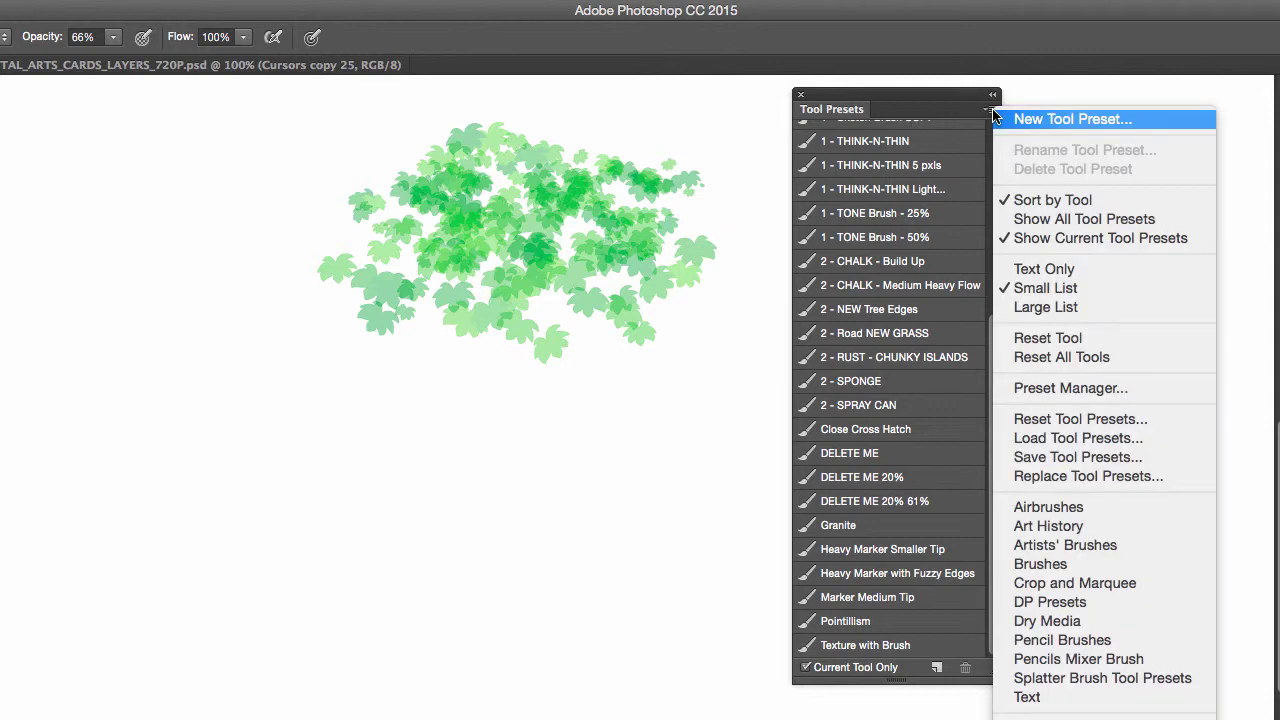
pyautogui.click(1057, 119)
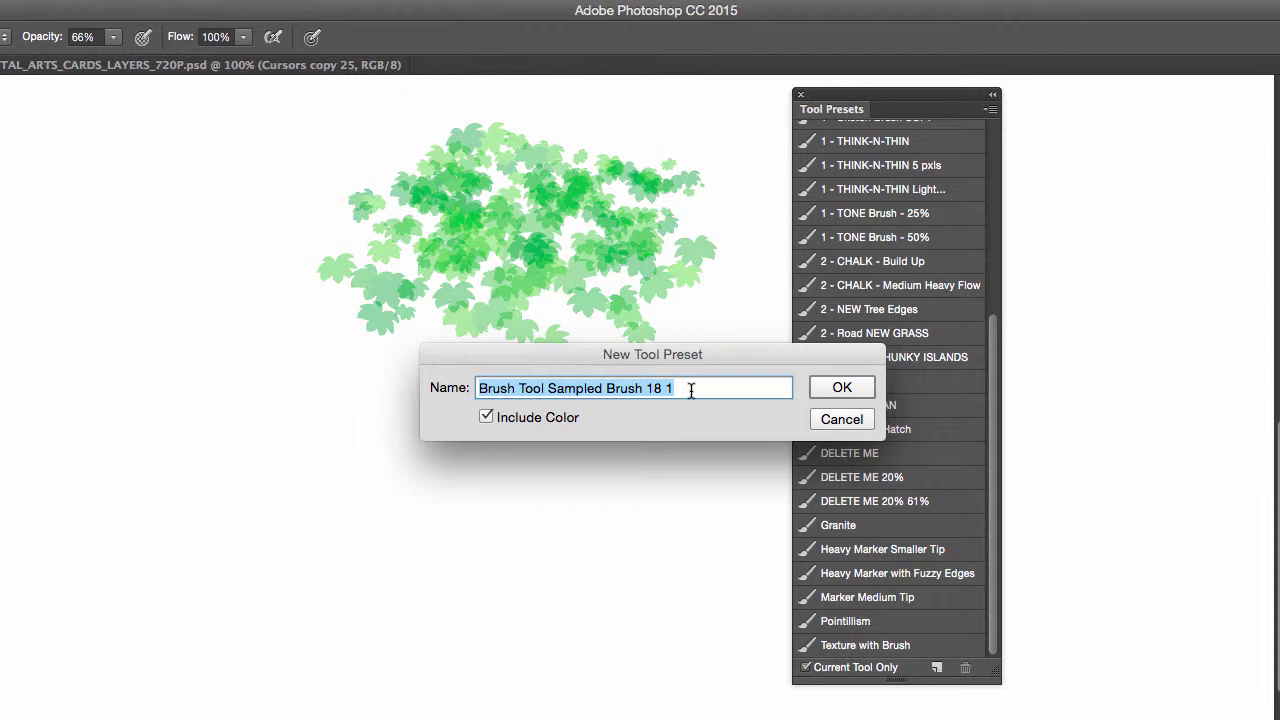
pyautogui.write('000 - Leaves Brush 001')
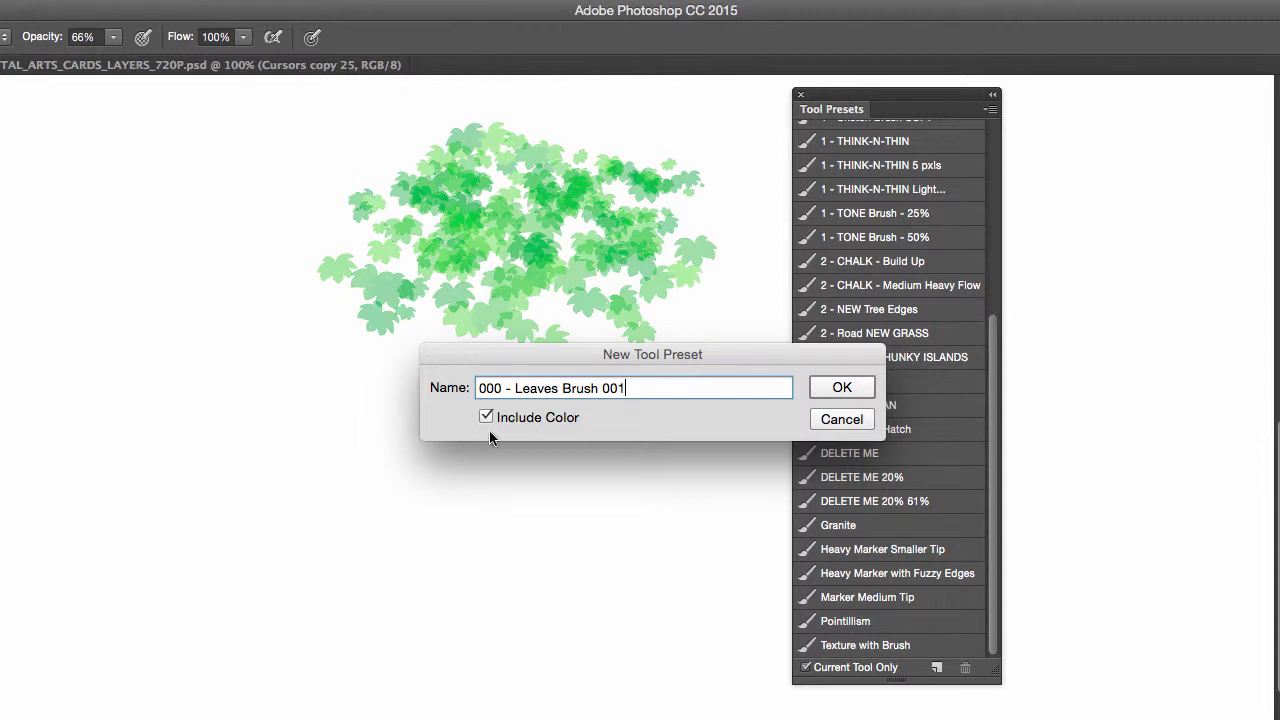
pyautogui.click(850, 392)
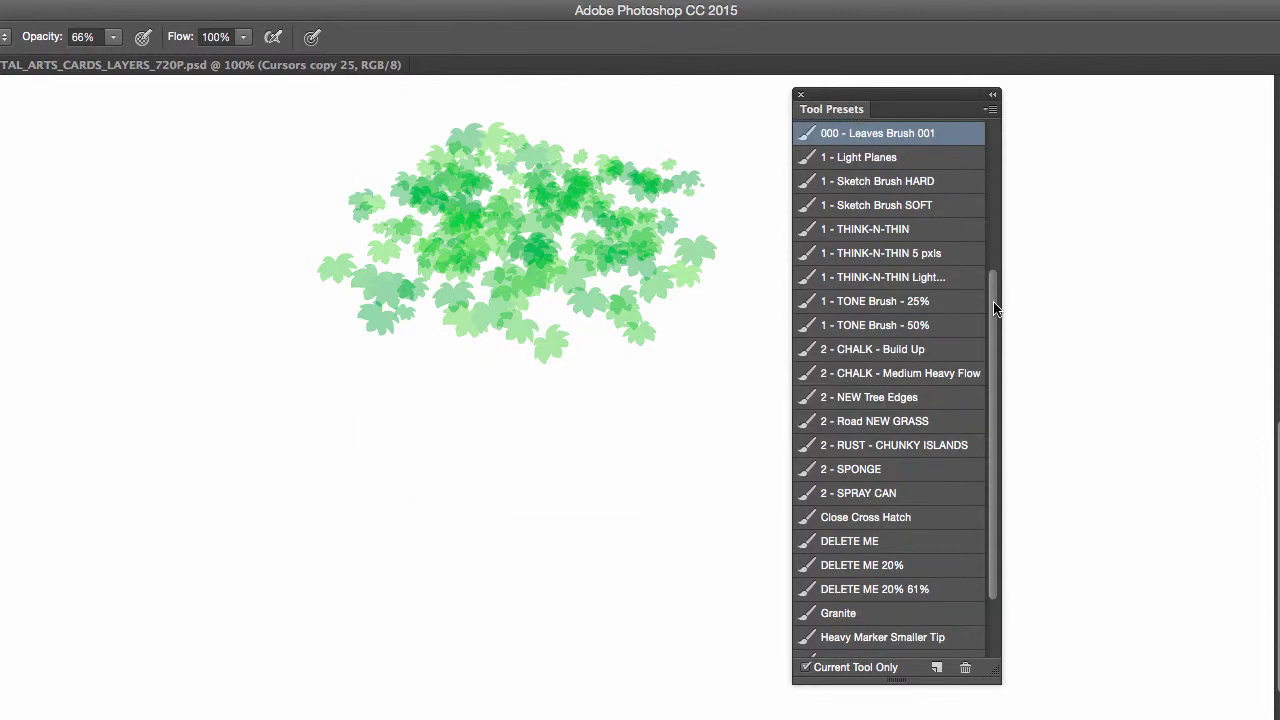
pyautogui.moveTo(994, 309); pyautogui.dragTo(994, 310)
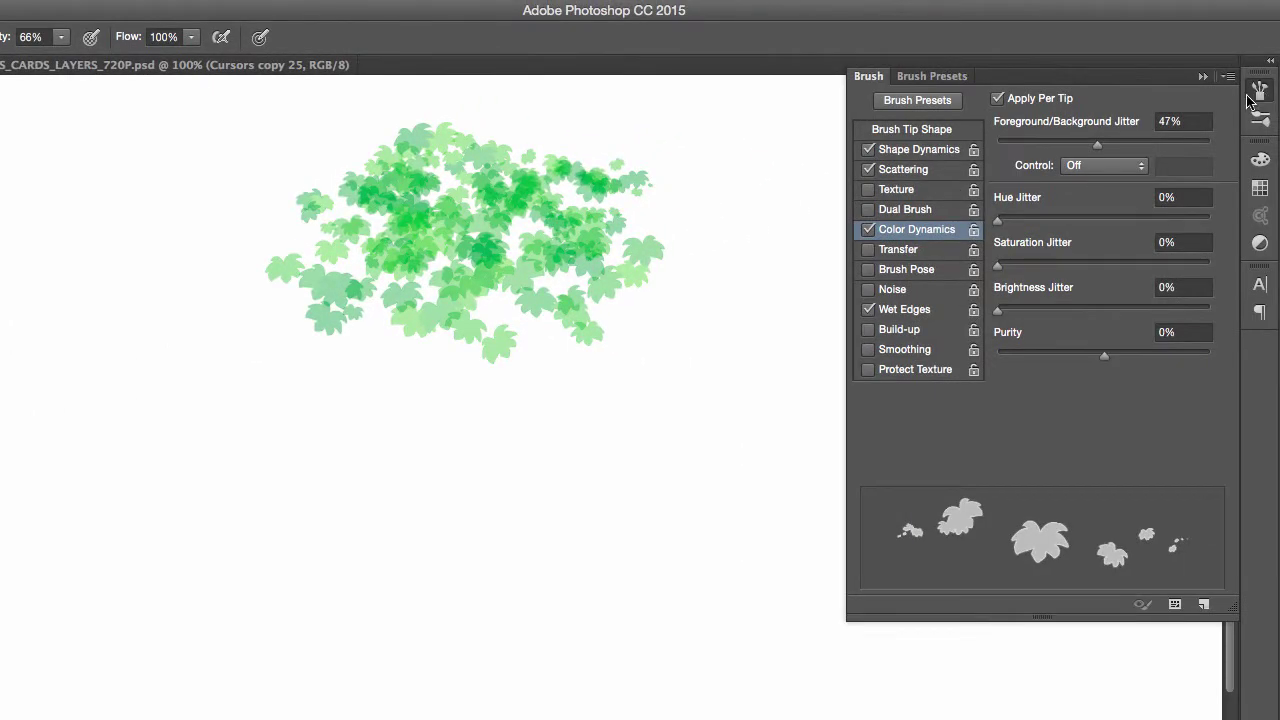
# Turn off Color Dynamics, Wet Edges, Scattering and Shape Dynamics for the current brush
pyautogui.click(868, 229)
pyautogui.click(868, 309)
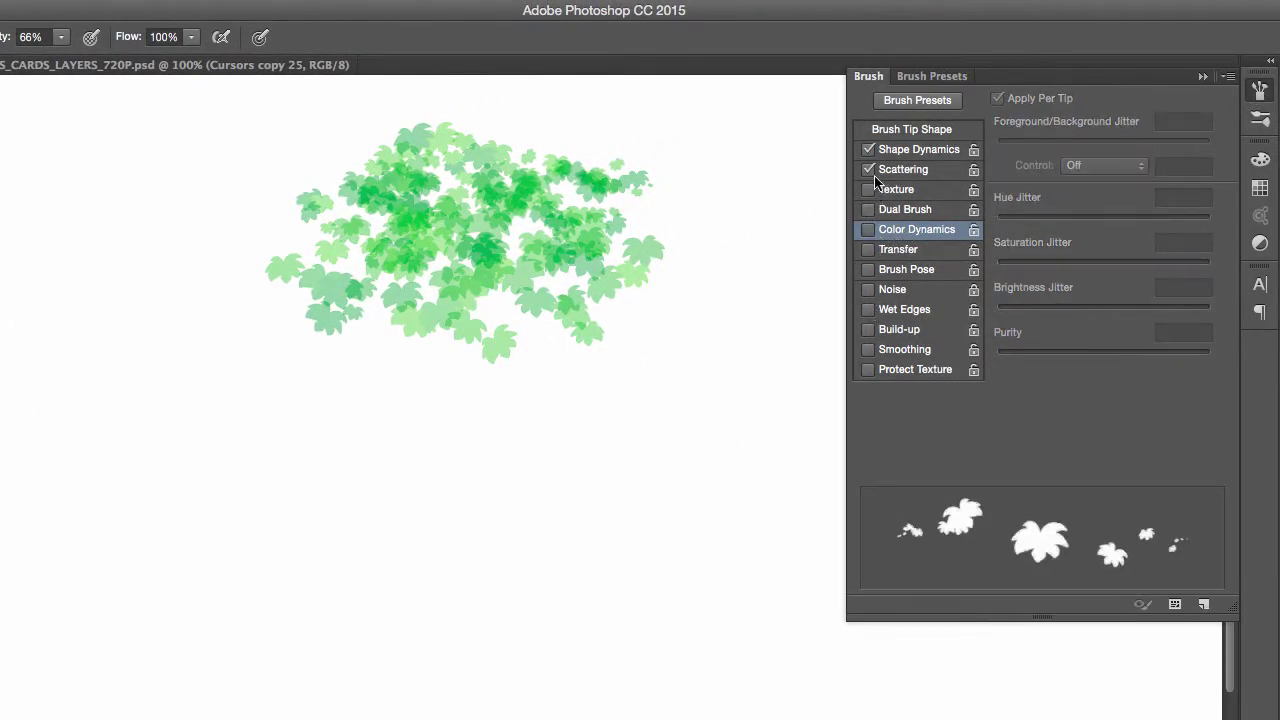
pyautogui.click(868, 169)
pyautogui.click(868, 150)
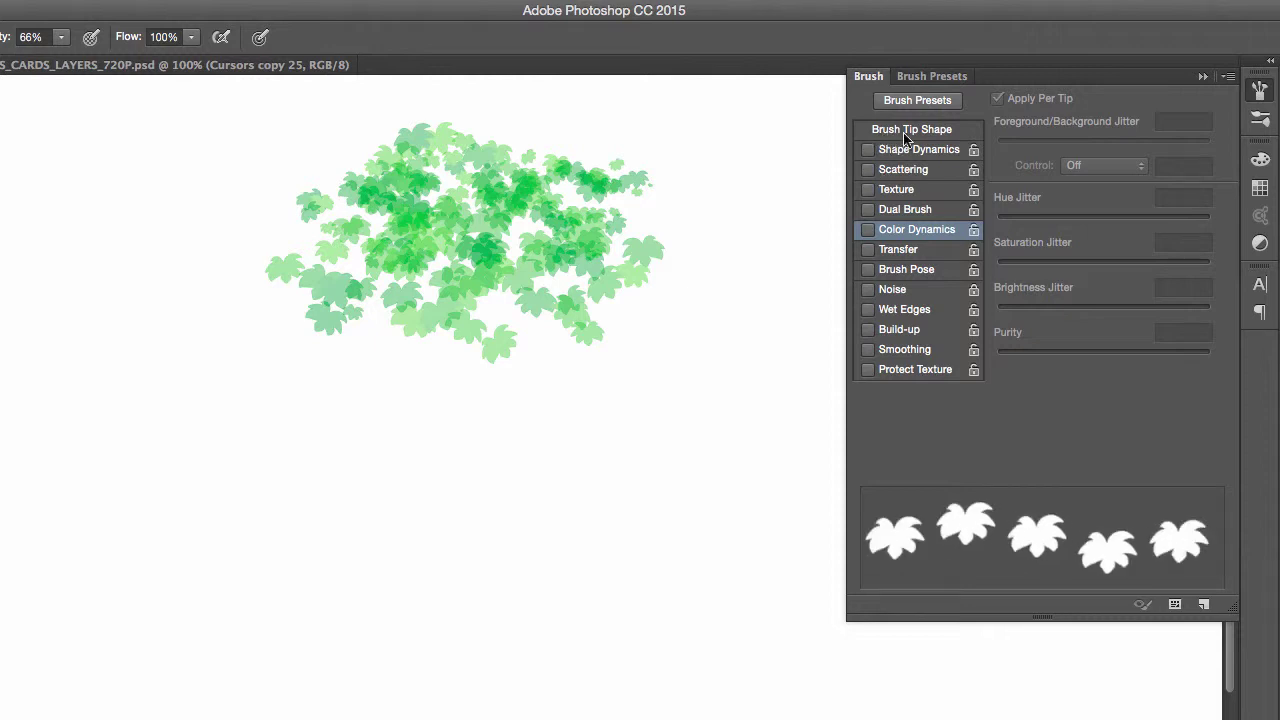
# Choose the 30 px hard round brush tip with 100% hardness and reduce its spacing to the minimum
pyautogui.click(919, 133)
pyautogui.moveTo(1225, 203); pyautogui.dragTo(1233, 83)
pyautogui.click(1074, 104)
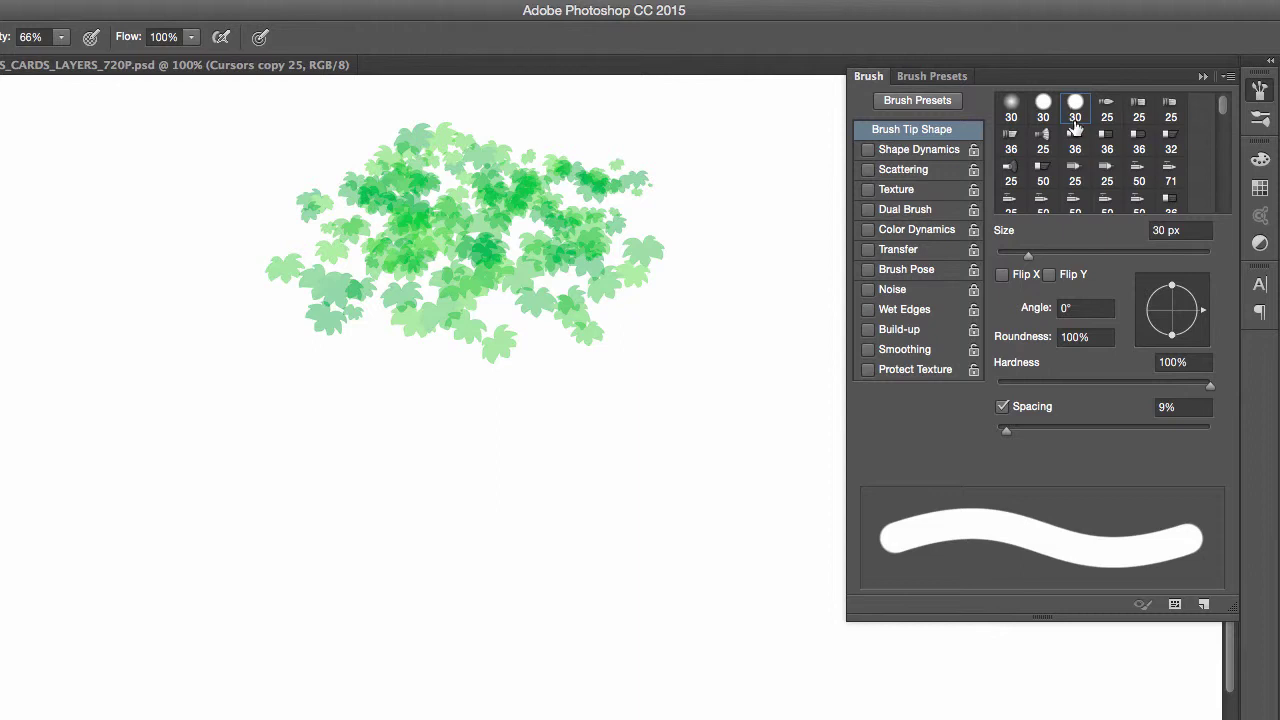
pyautogui.moveTo(1002, 432); pyautogui.dragTo(988, 434)
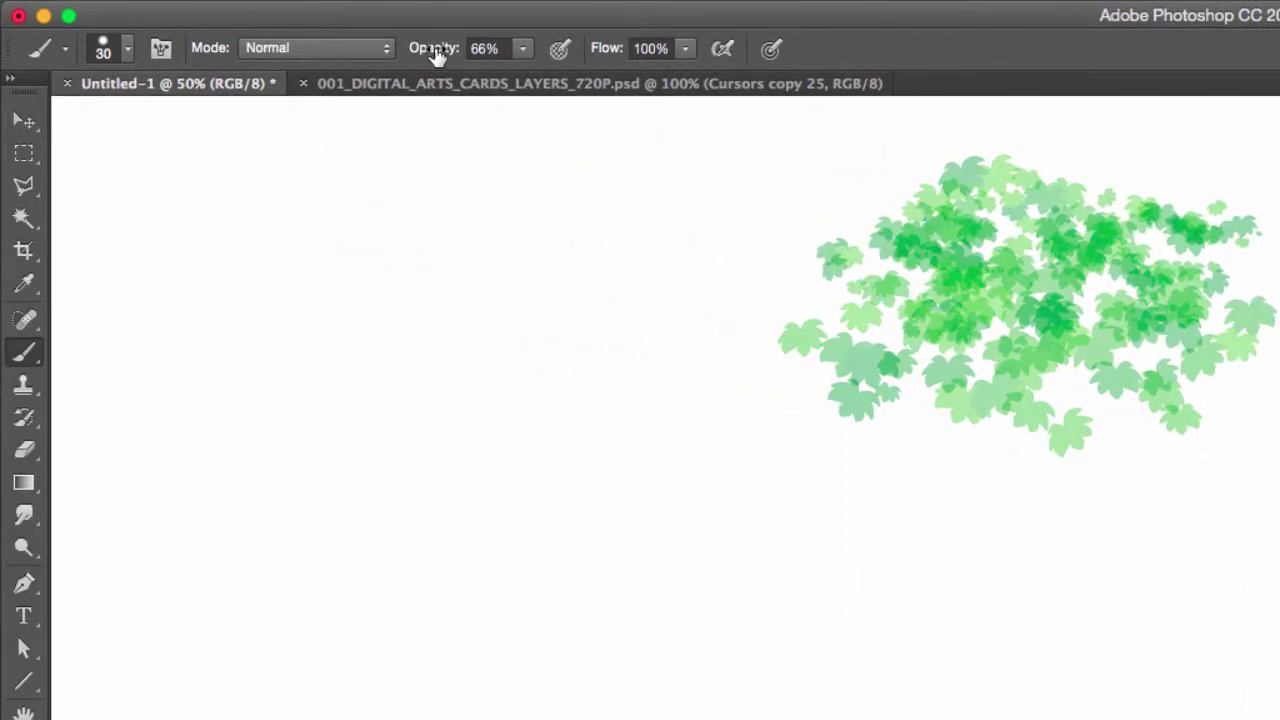
# Raise the brush opacity to 100% and paint a wavy black stroke with the round brush at 87 px
pyautogui.click(432, 52)
pyautogui.click(522, 48)
pyautogui.moveTo(526, 80); pyautogui.dragTo(579, 77)
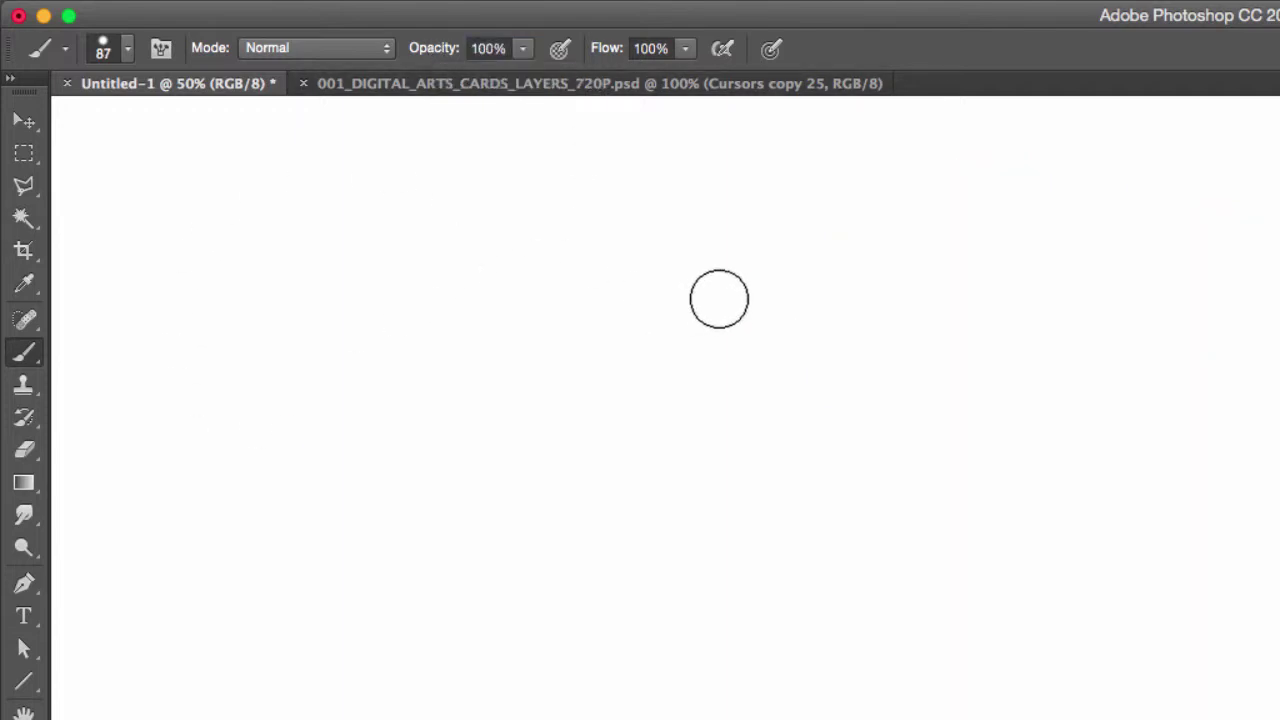
pyautogui.moveTo(738, 287)
pyautogui.mouseDown()
pyautogui.moveTo(868, 301)
pyautogui.moveTo(952, 262)
pyautogui.moveTo(1006, 289)
pyautogui.moveTo(1154, 256)
pyautogui.mouseUp()
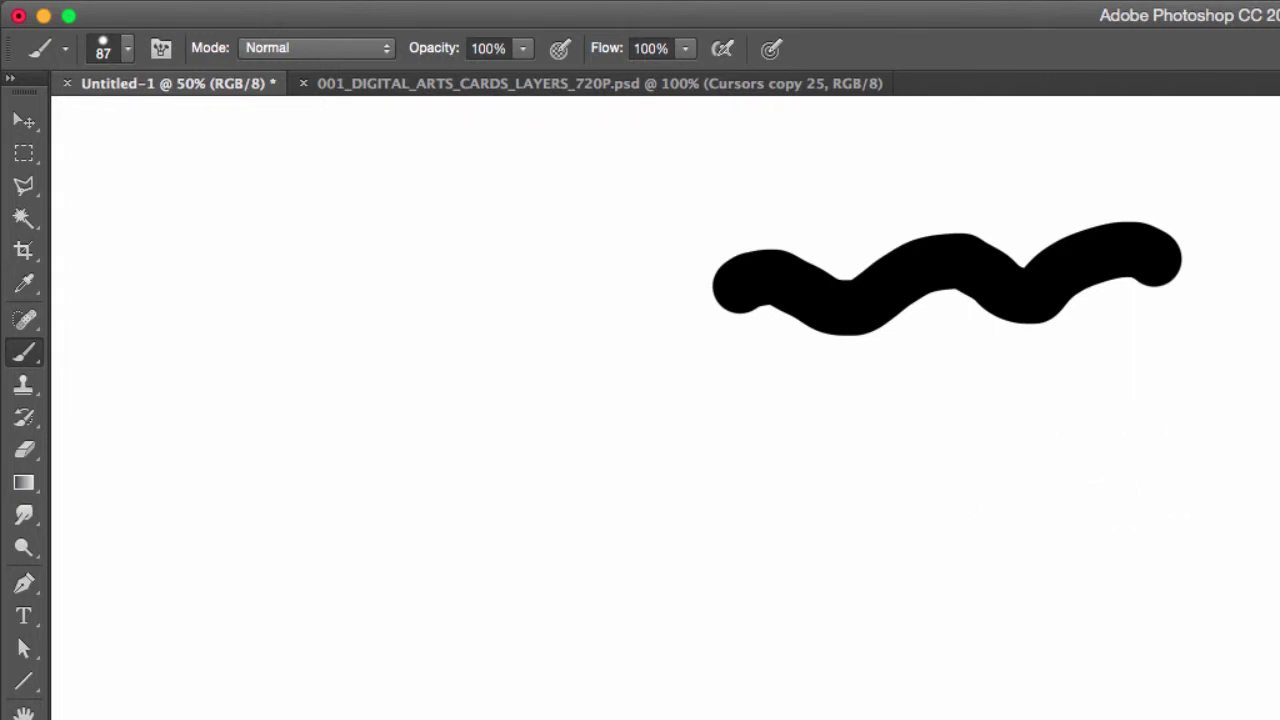
# Load the "000 - Leaves Brush 001" tool preset to restore the saved leaf brush
pyautogui.click(1257, 40)
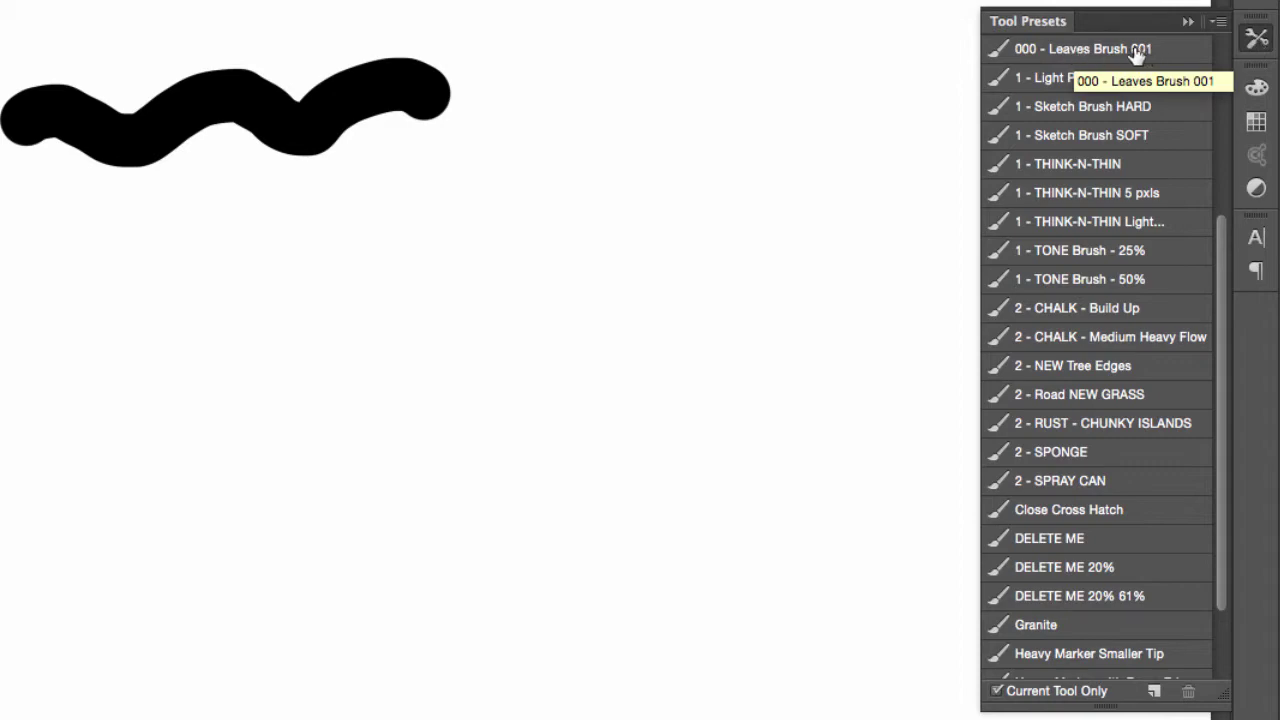
pyautogui.moveTo(1138, 56); pyautogui.dragTo(1133, 56)
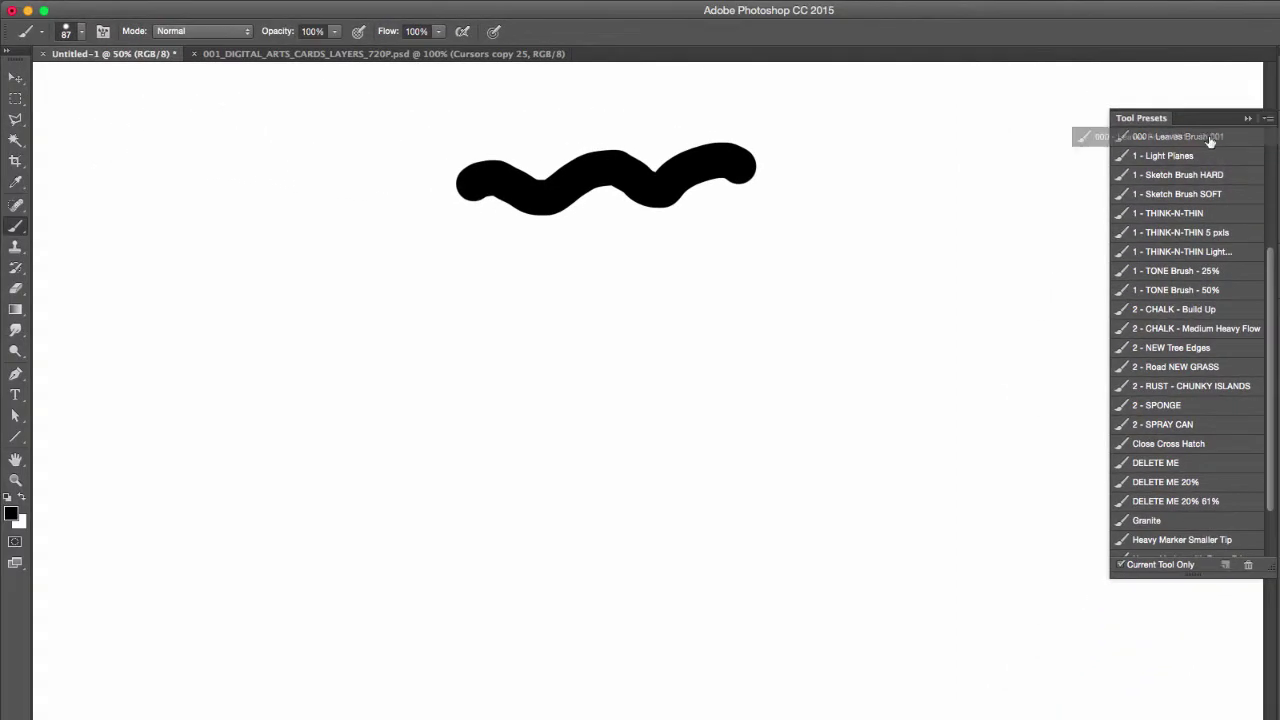
pyautogui.moveTo(1210, 142); pyautogui.dragTo(1210, 141)
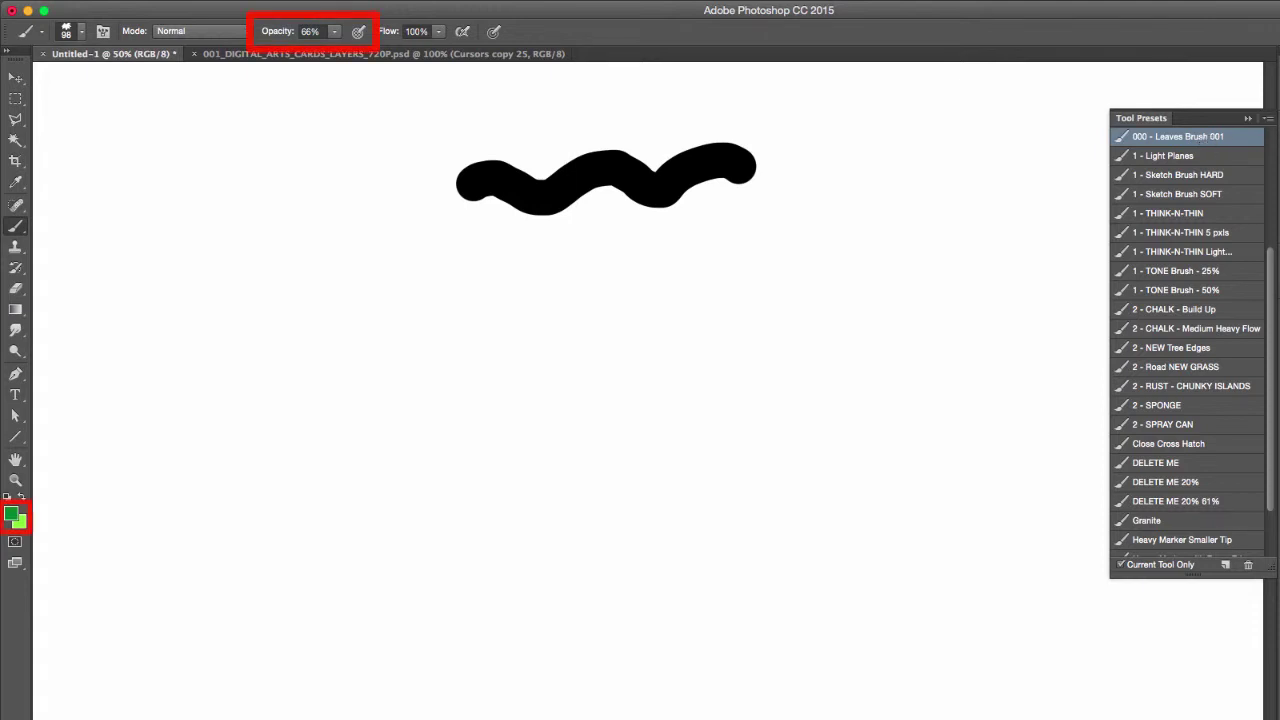
# Review the preset's Shape Dynamics, Scattering and Color Dynamics settings, turn off Wet Edges and undo the black stroke
pyautogui.press('F5')
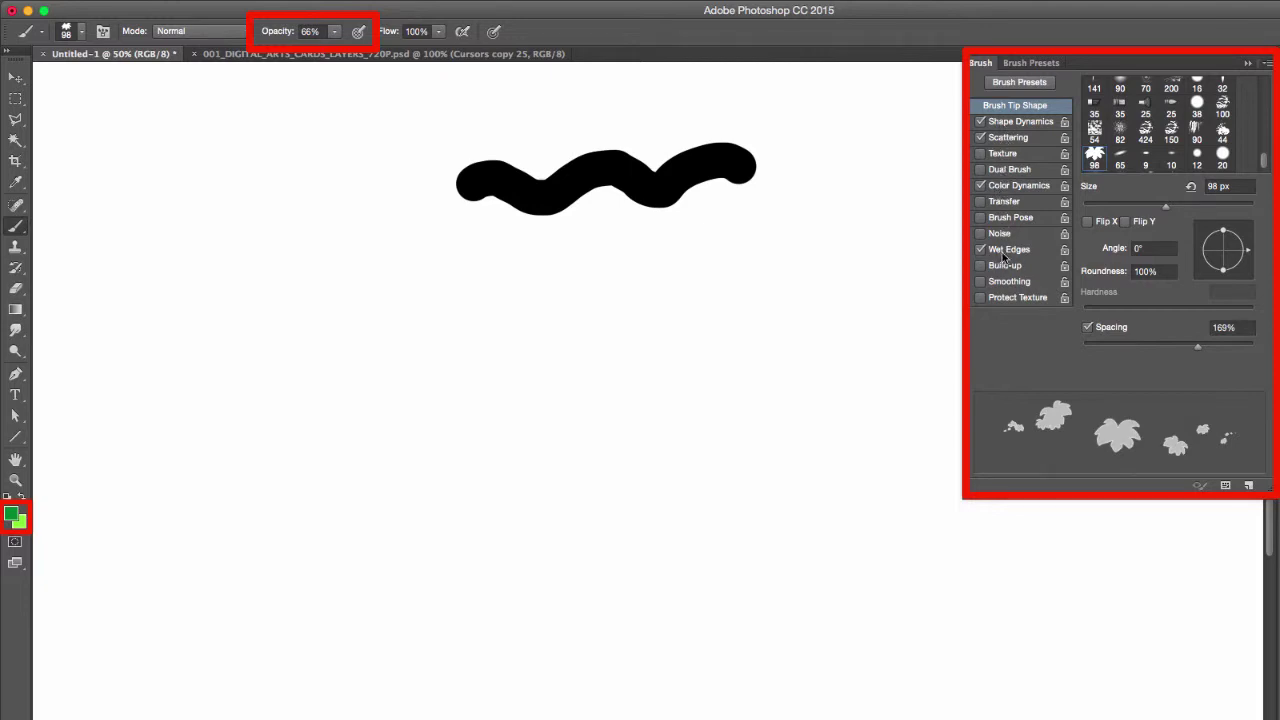
pyautogui.click(1018, 122)
pyautogui.click(1010, 138)
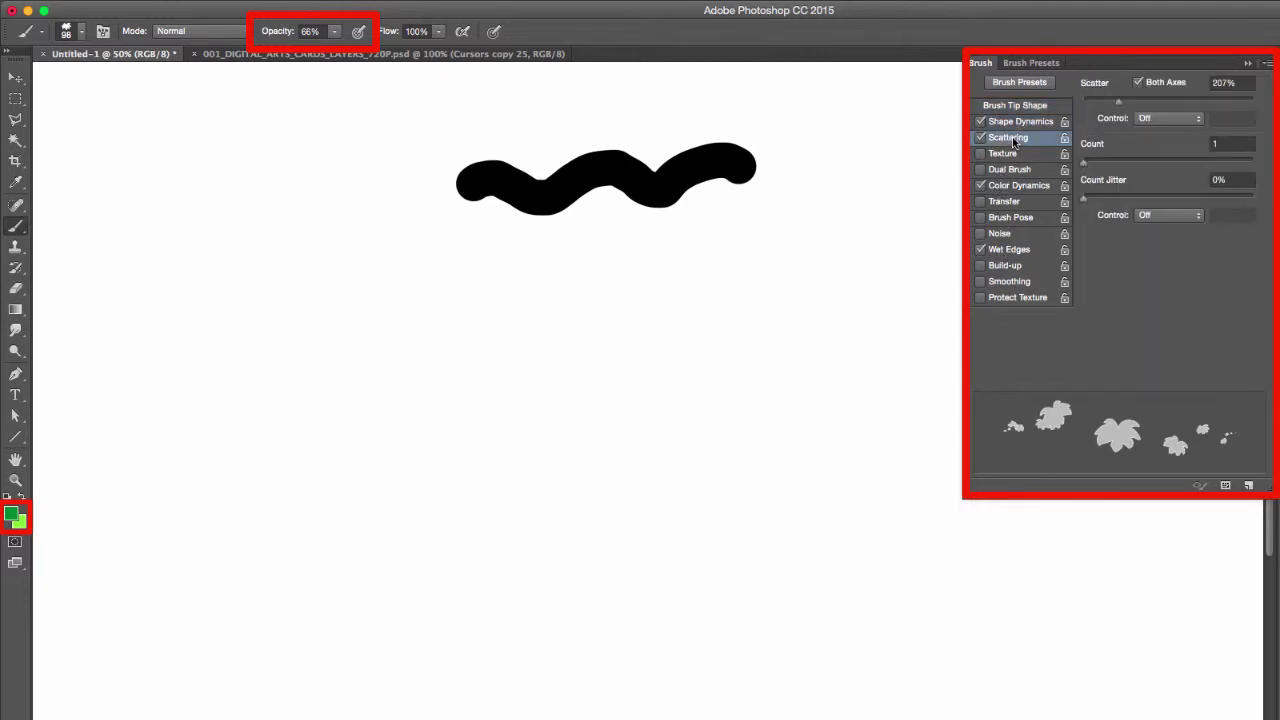
pyautogui.click(1015, 186)
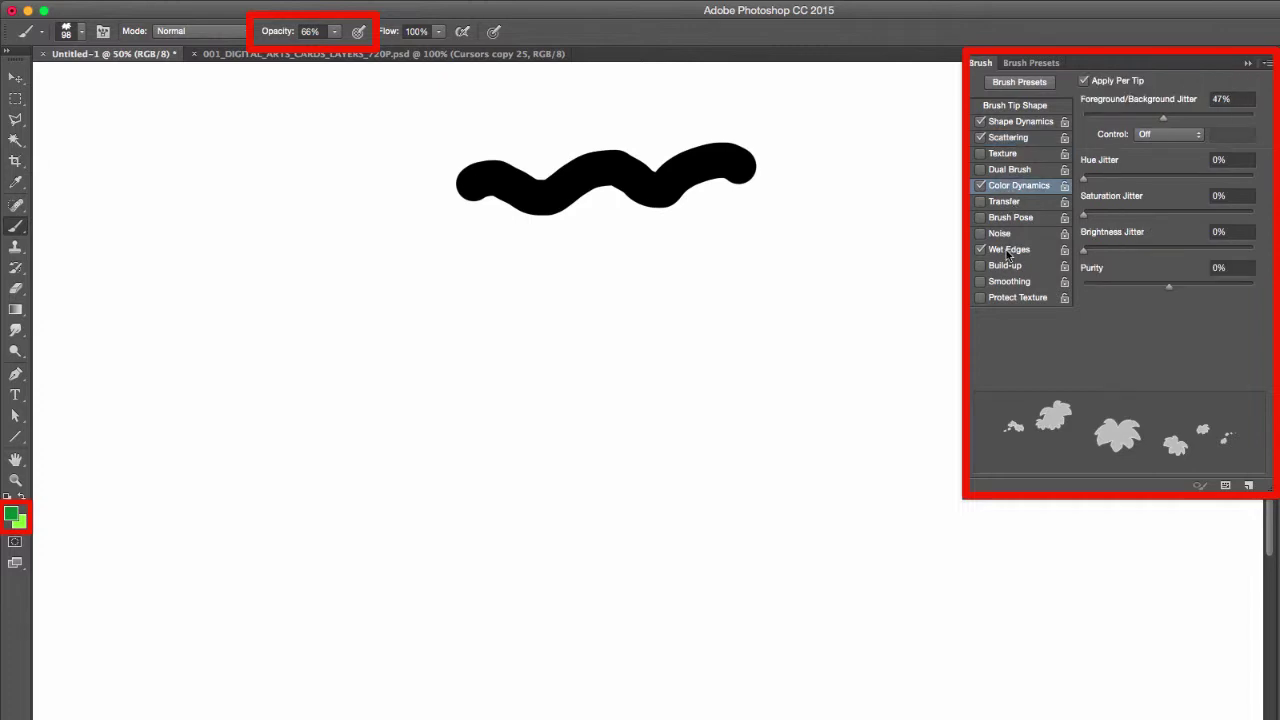
pyautogui.click(1008, 252)
pyautogui.press('super+z')
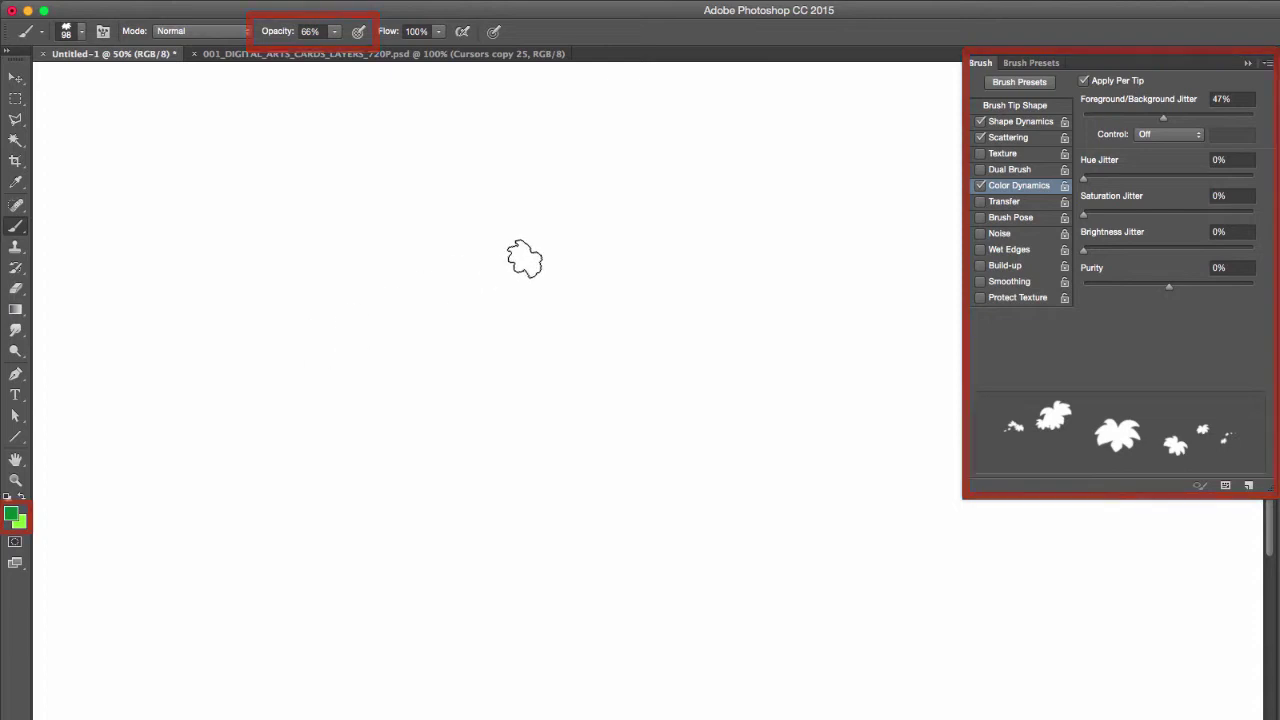
# Enlarge the leaf brush to 200 px, paint green leaves across the upper canvas and undo the painting
pyautogui.press(']')
pyautogui.press(']')
pyautogui.press(']')
pyautogui.press(']')
pyautogui.press(']')
pyautogui.moveTo(438, 238)
pyautogui.mouseDown()
pyautogui.moveTo(515, 188)
pyautogui.moveTo(610, 220)
pyautogui.moveTo(721, 205)
pyautogui.moveTo(792, 245)
pyautogui.moveTo(654, 197)
pyautogui.moveTo(504, 254)
pyautogui.moveTo(487, 238)
pyautogui.moveTo(617, 200)
pyautogui.moveTo(737, 253)
pyautogui.moveTo(587, 208)
pyautogui.moveTo(507, 268)
pyautogui.moveTo(515, 245)
pyautogui.moveTo(660, 165)
pyautogui.moveTo(673, 205)
pyautogui.moveTo(511, 187)
pyautogui.moveTo(767, 205)
pyautogui.moveTo(427, 214)
pyautogui.moveTo(548, 260)
pyautogui.moveTo(718, 216)
pyautogui.moveTo(712, 225)
pyautogui.moveTo(724, 210)
pyautogui.moveTo(826, 229)
pyautogui.mouseUp()
pyautogui.moveTo(648, 170)
pyautogui.mouseDown()
pyautogui.moveTo(367, 230)
pyautogui.moveTo(553, 290)
pyautogui.moveTo(631, 282)
pyautogui.moveTo(730, 220)
pyautogui.moveTo(714, 251)
pyautogui.mouseUp()
pyautogui.hotkey('ctrl', 'z')
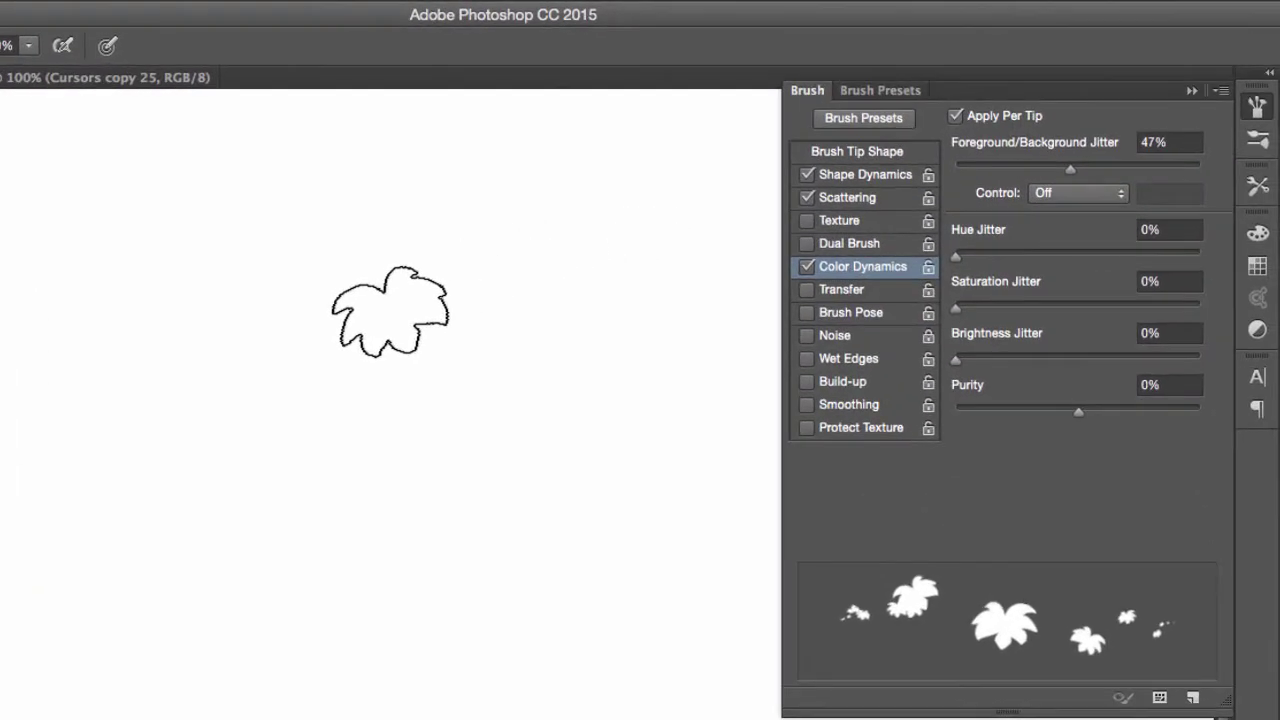
# Disable Color Dynamics, Scattering and Shape Dynamics for the 200 px leaf brush
pyautogui.click(806, 266)
pyautogui.click(807, 197)
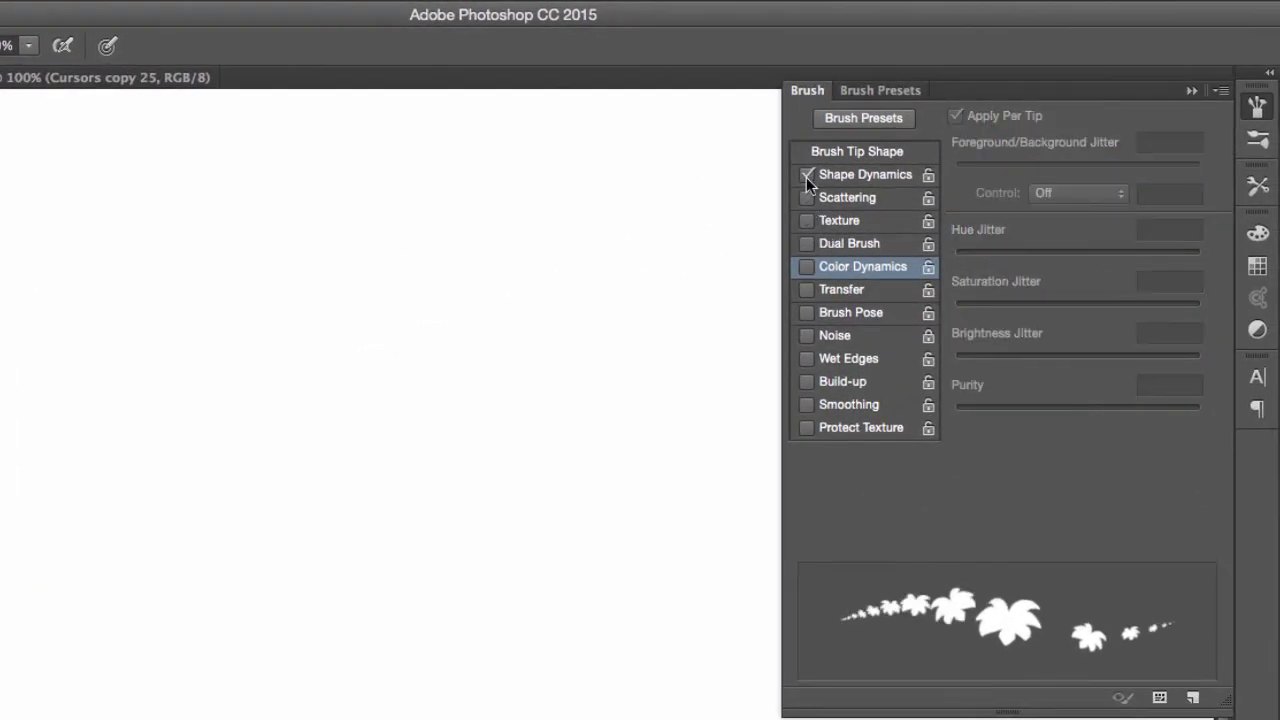
pyautogui.click(807, 175)
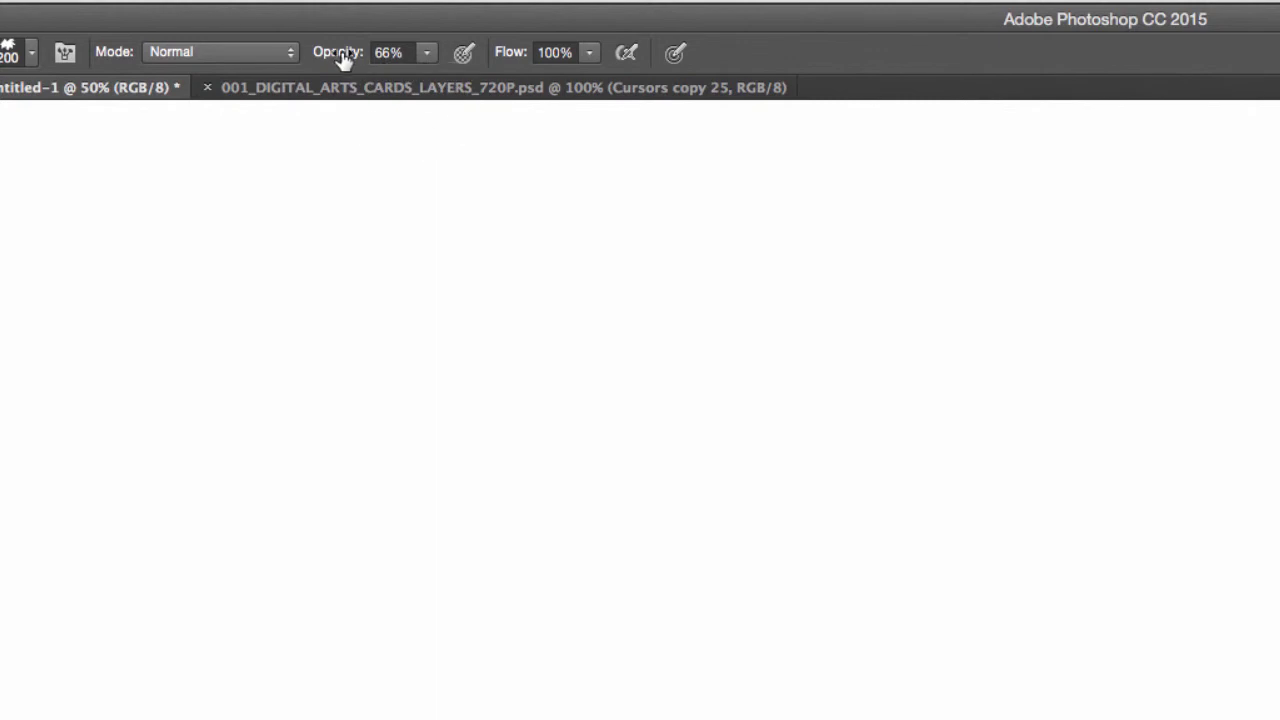
# Set the brush opacity to 100%, keep the Normal blending mode and reset the foreground and background colors to their defaults
pyautogui.click(119, 49)
pyautogui.moveTo(424, 51); pyautogui.dragTo(447, 87)
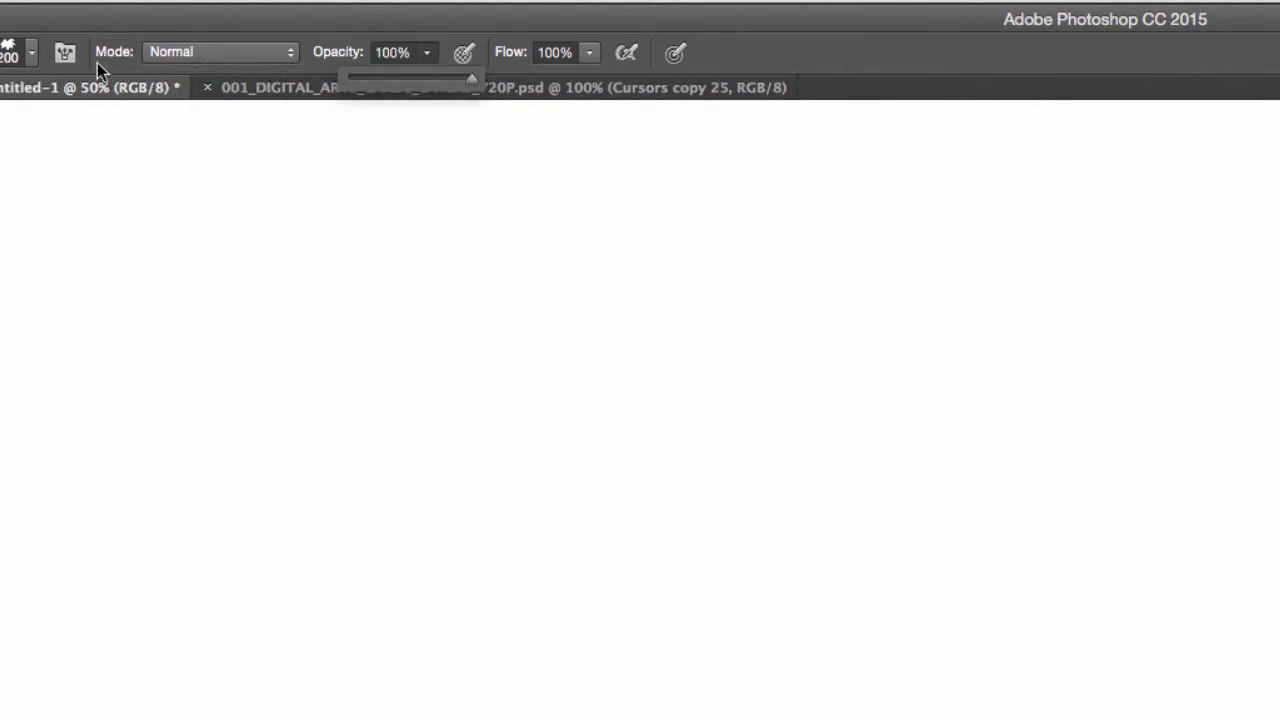
pyautogui.click(202, 54)
pyautogui.click(202, 54)
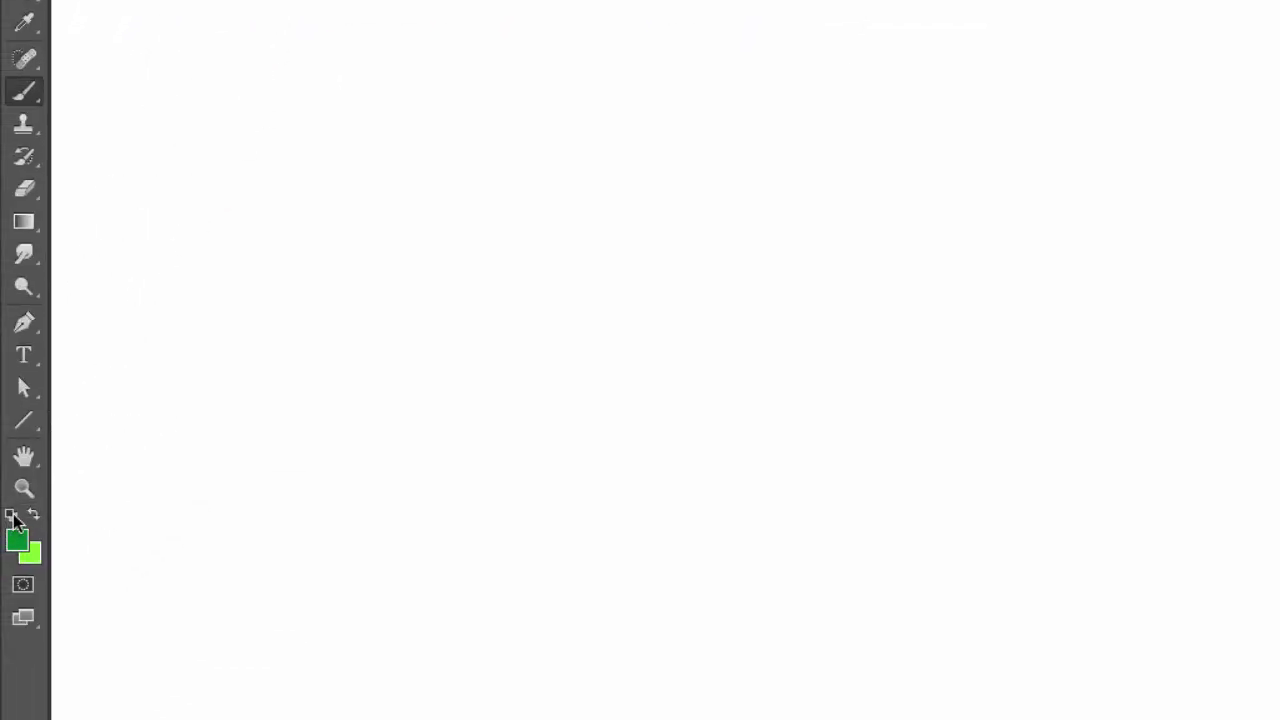
pyautogui.click(11, 515)
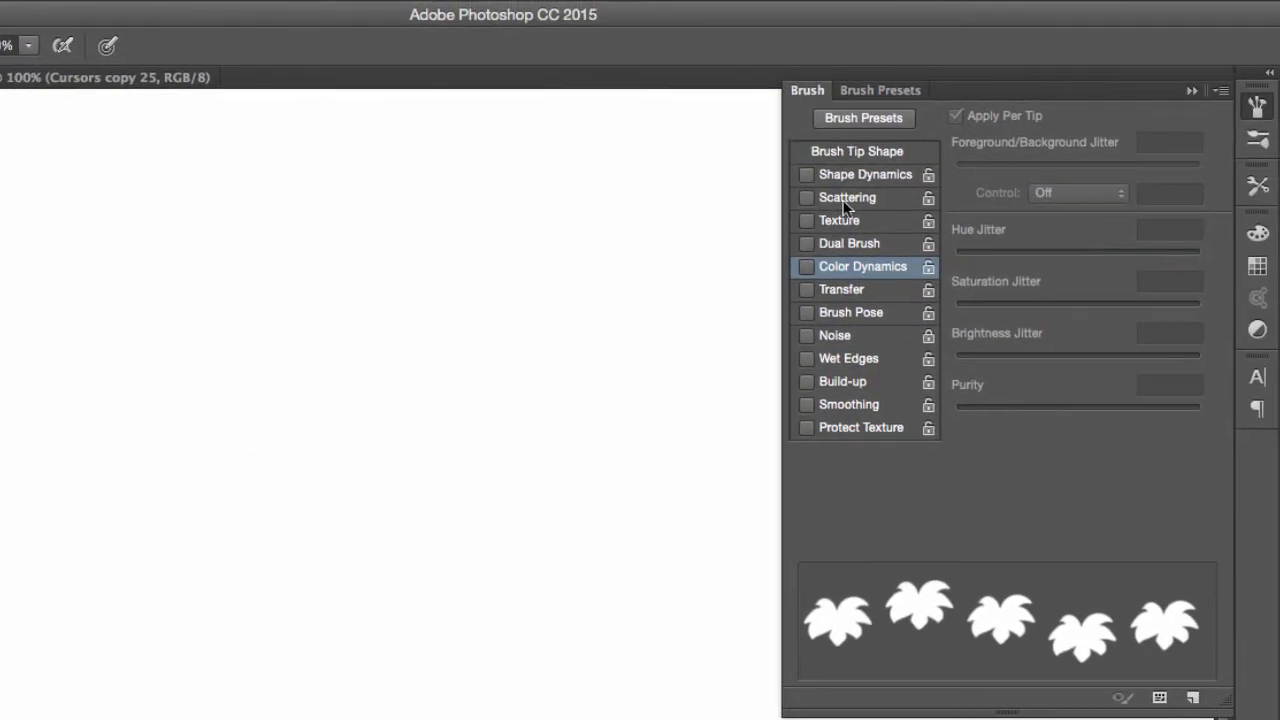
# Replace the leaf tip with the 30 px hard round brush tip and set its spacing to 1%
pyautogui.click(854, 152)
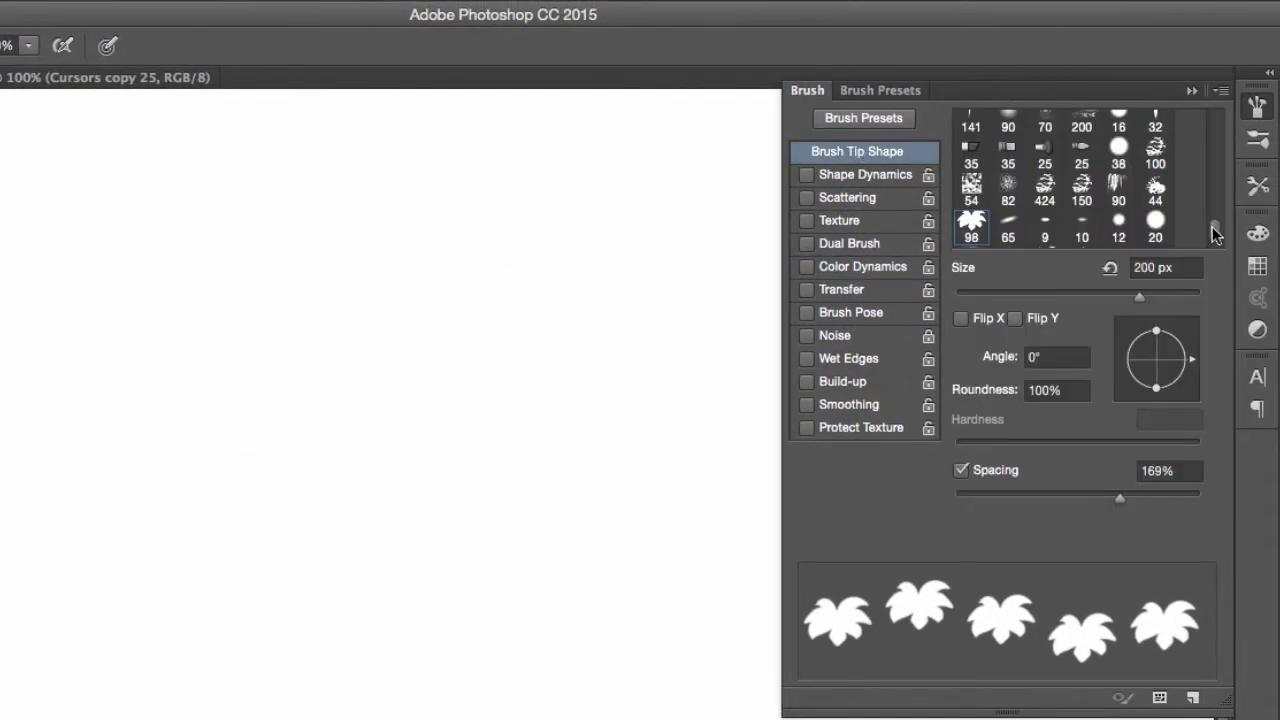
pyautogui.moveTo(1217, 236); pyautogui.dragTo(1218, 118)
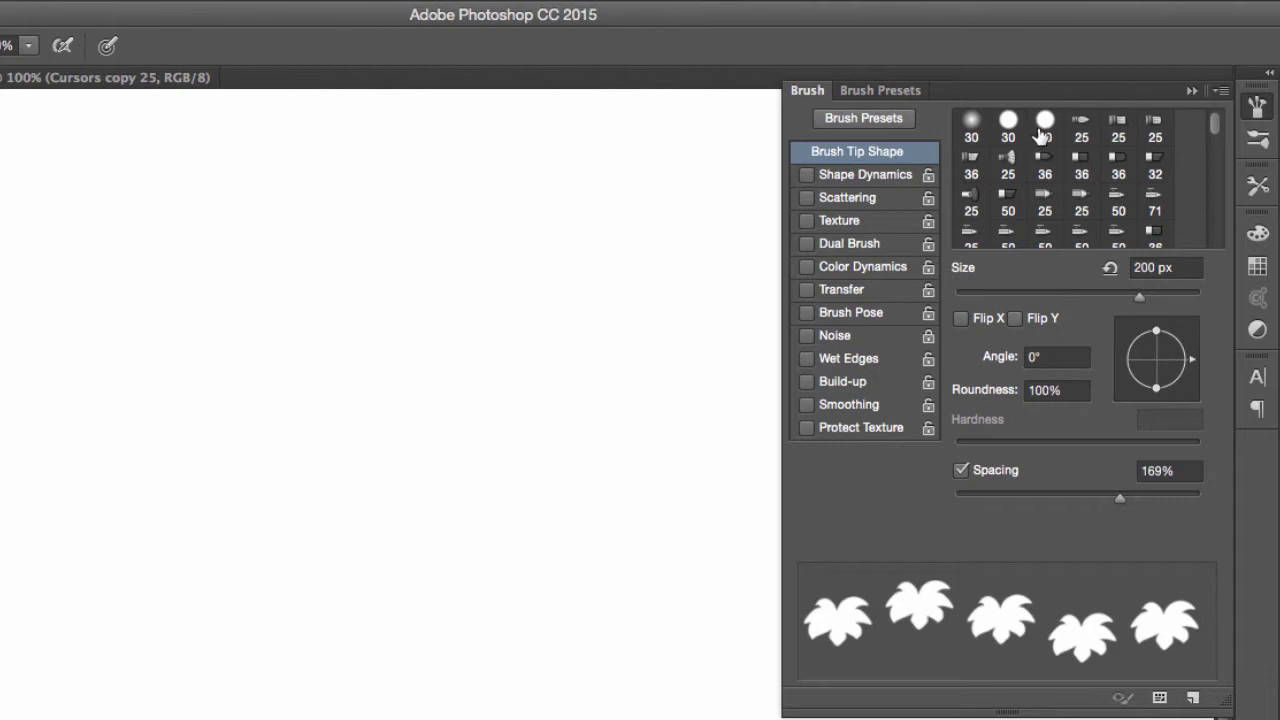
pyautogui.click(1043, 127)
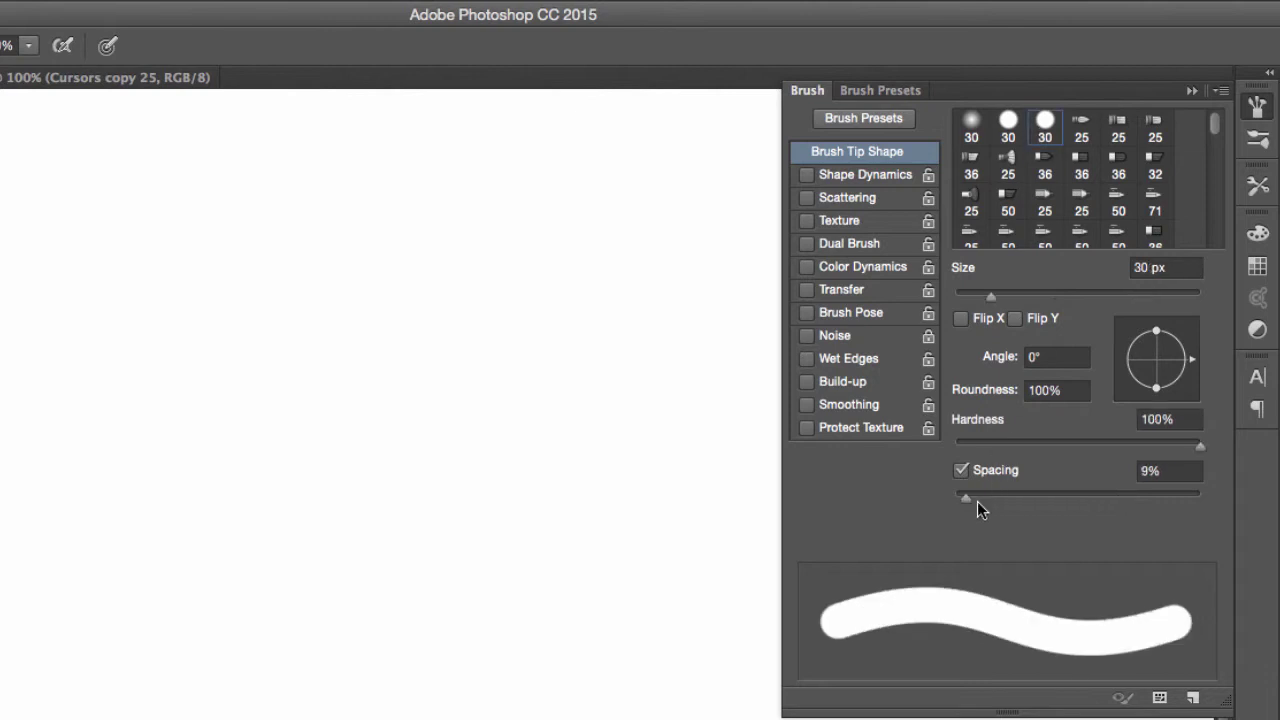
pyautogui.moveTo(964, 495); pyautogui.dragTo(951, 499)
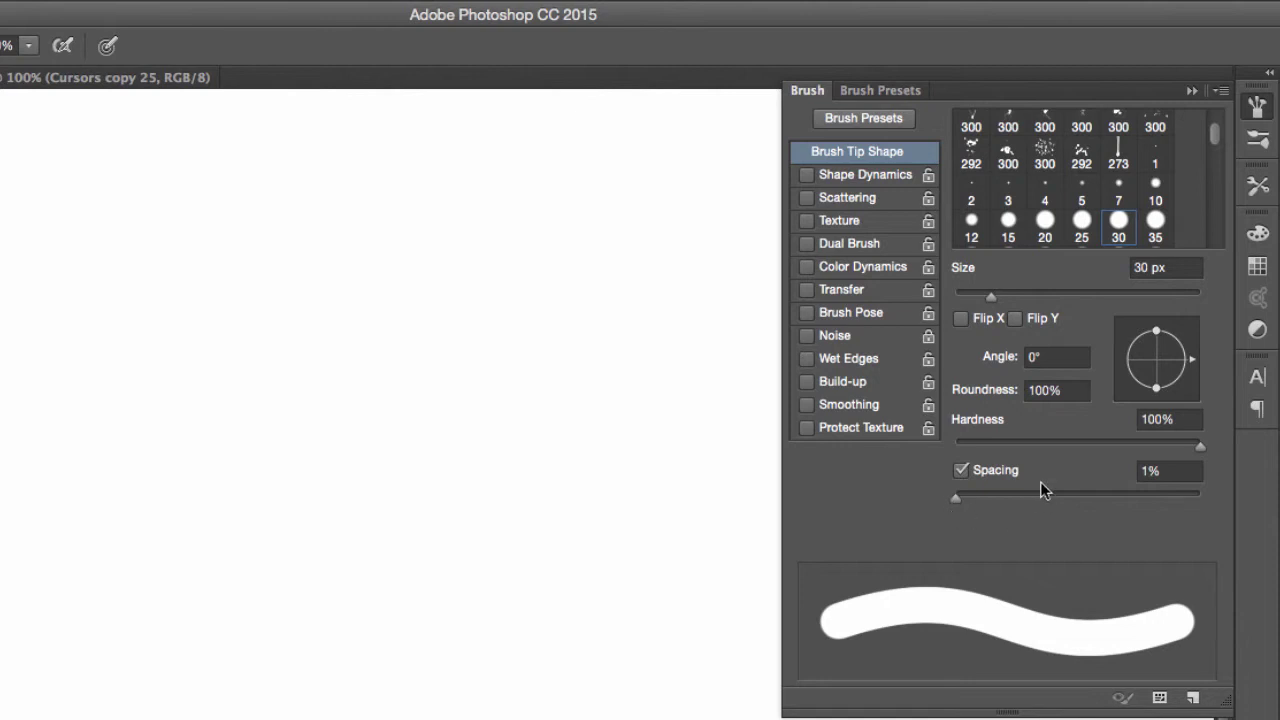
# Set the round brush size to 51 px, paint a wavy black stroke on the canvas and hide the brush settings
pyautogui.moveTo(1002, 297)
pyautogui.mouseDown()
pyautogui.moveTo(1039, 292)
pyautogui.moveTo(1013, 295)
pyautogui.mouseUp()
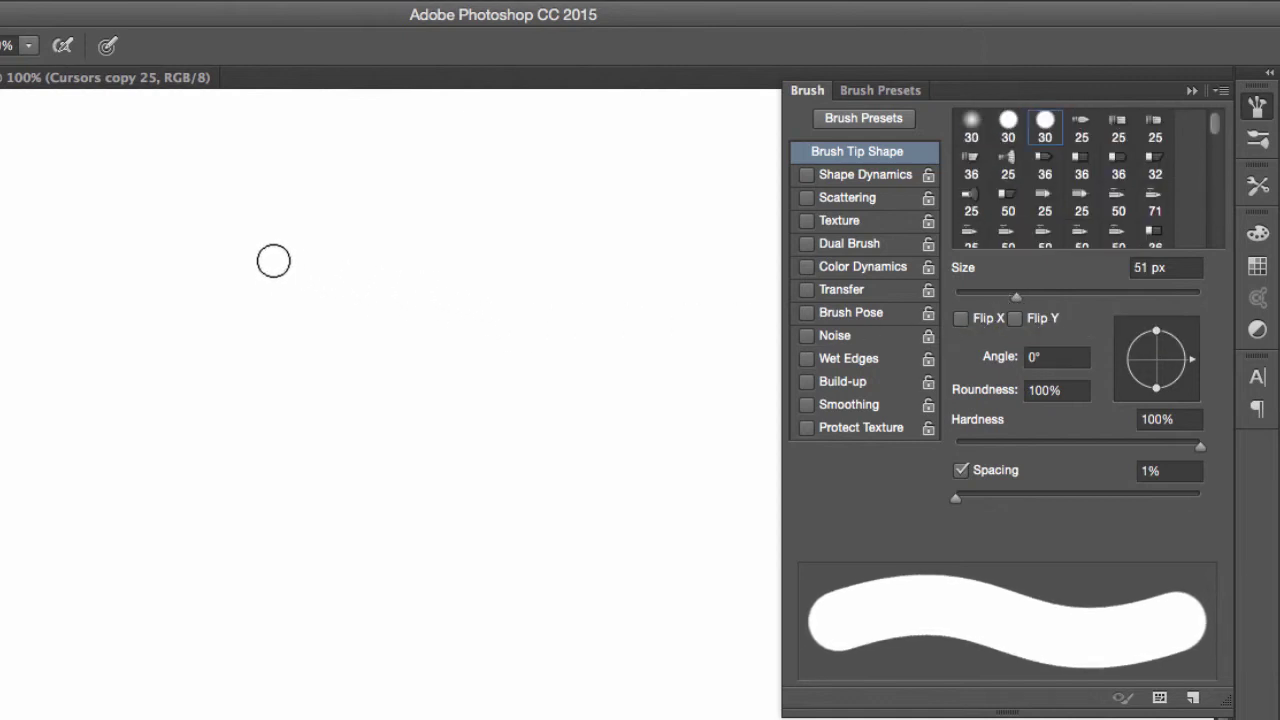
pyautogui.moveTo(231, 267)
pyautogui.mouseDown()
pyautogui.moveTo(311, 240)
pyautogui.moveTo(367, 242)
pyautogui.moveTo(407, 268)
pyautogui.moveTo(491, 234)
pyautogui.moveTo(540, 276)
pyautogui.mouseUp()
pyautogui.press('F5')
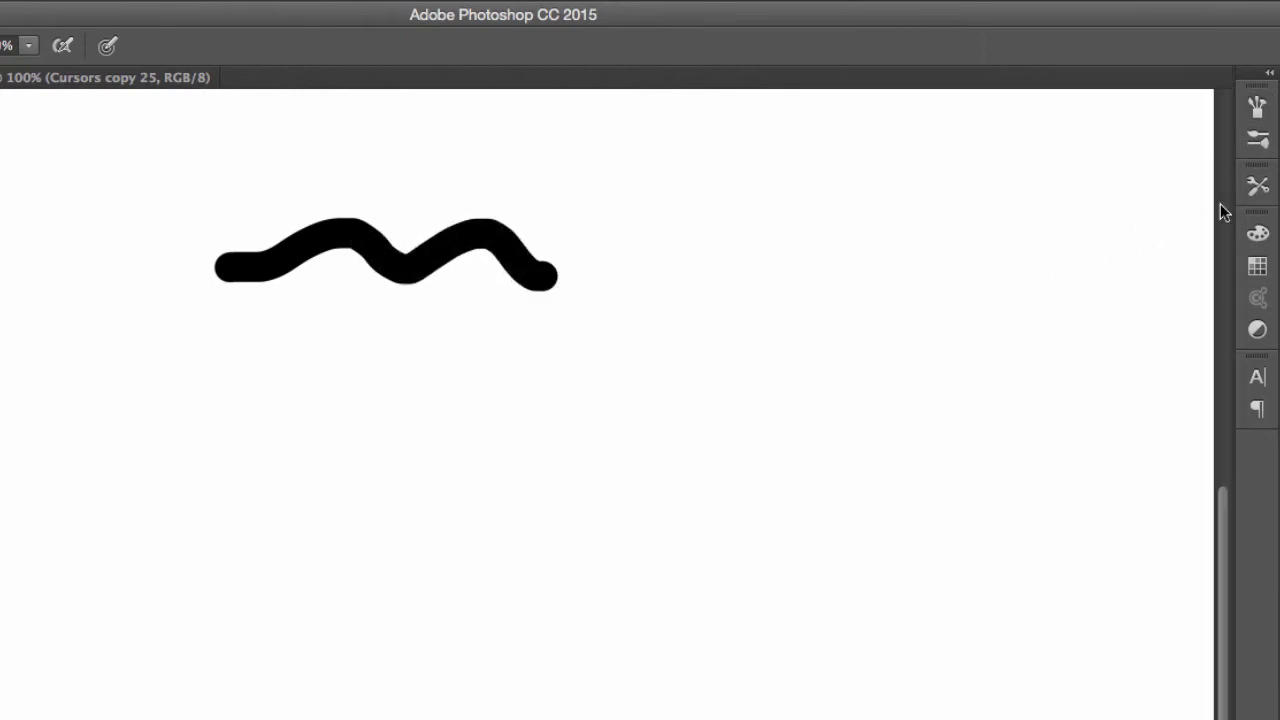
# Save the current round brush as a tool preset named "000 - DEFAULT BRUSH" with its color included
pyautogui.click(1256, 188)
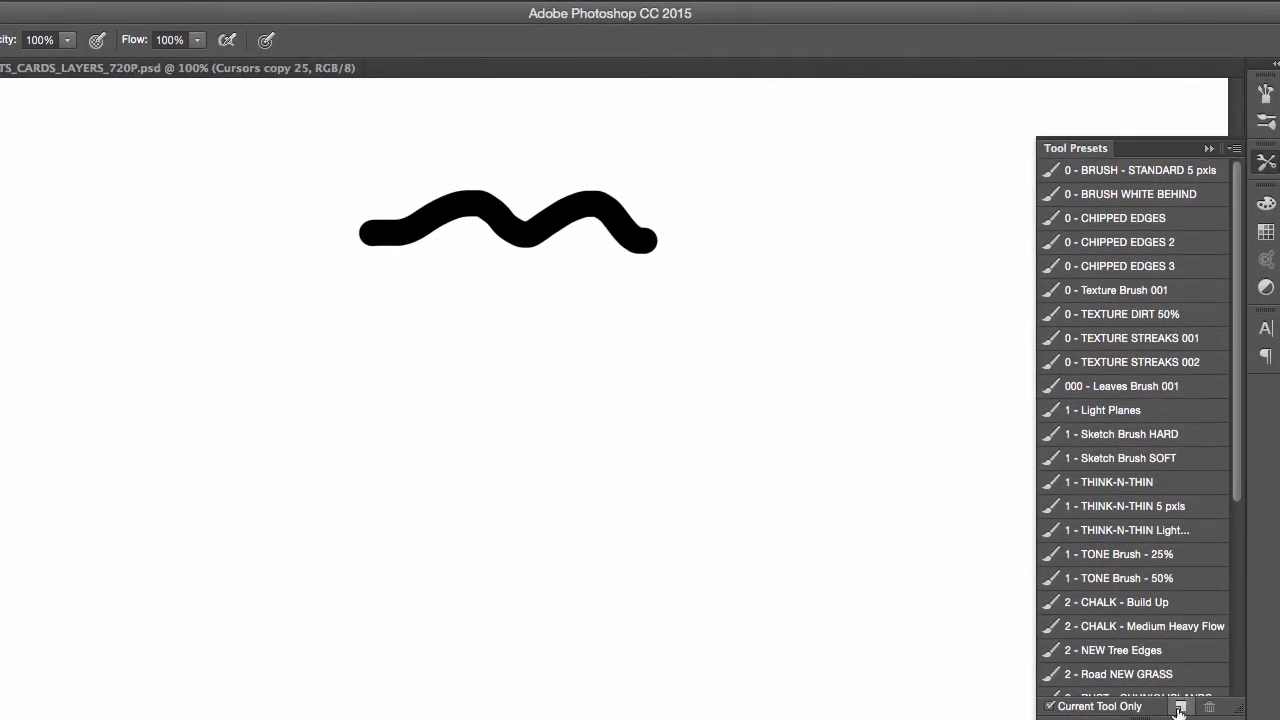
pyautogui.click(1180, 707)
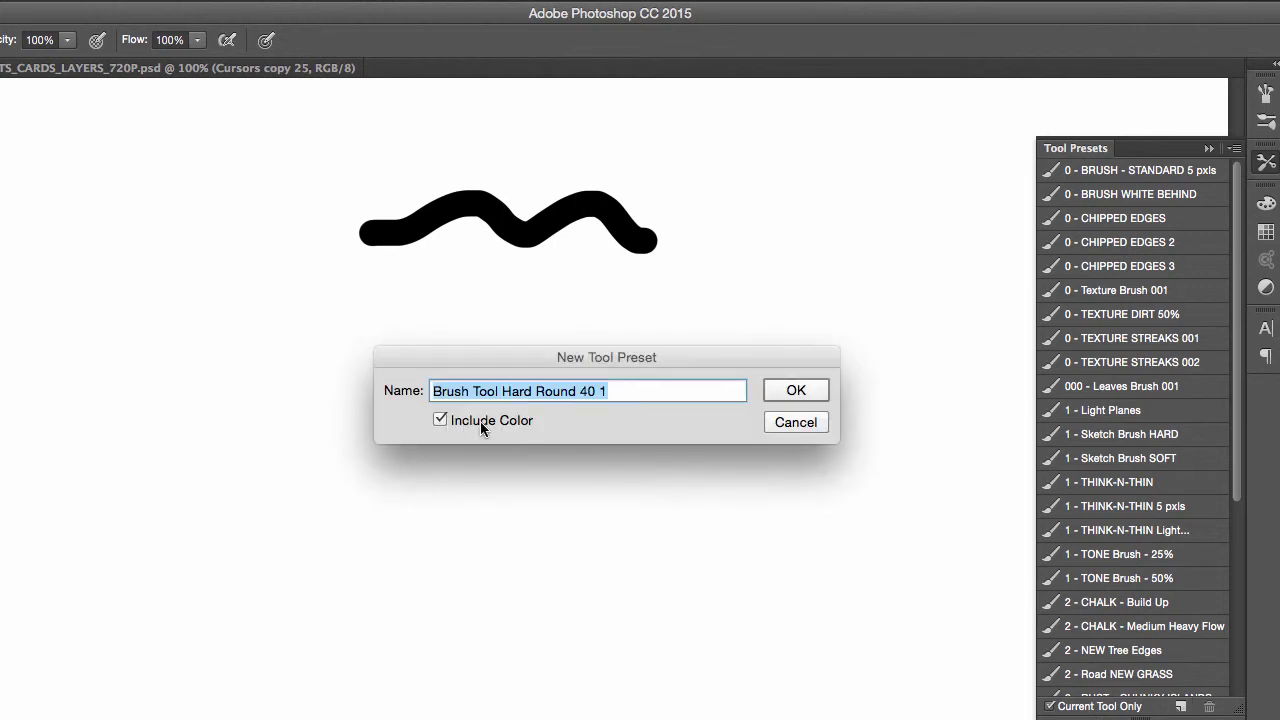
pyautogui.write('000 - DEFAULT BRUSH')
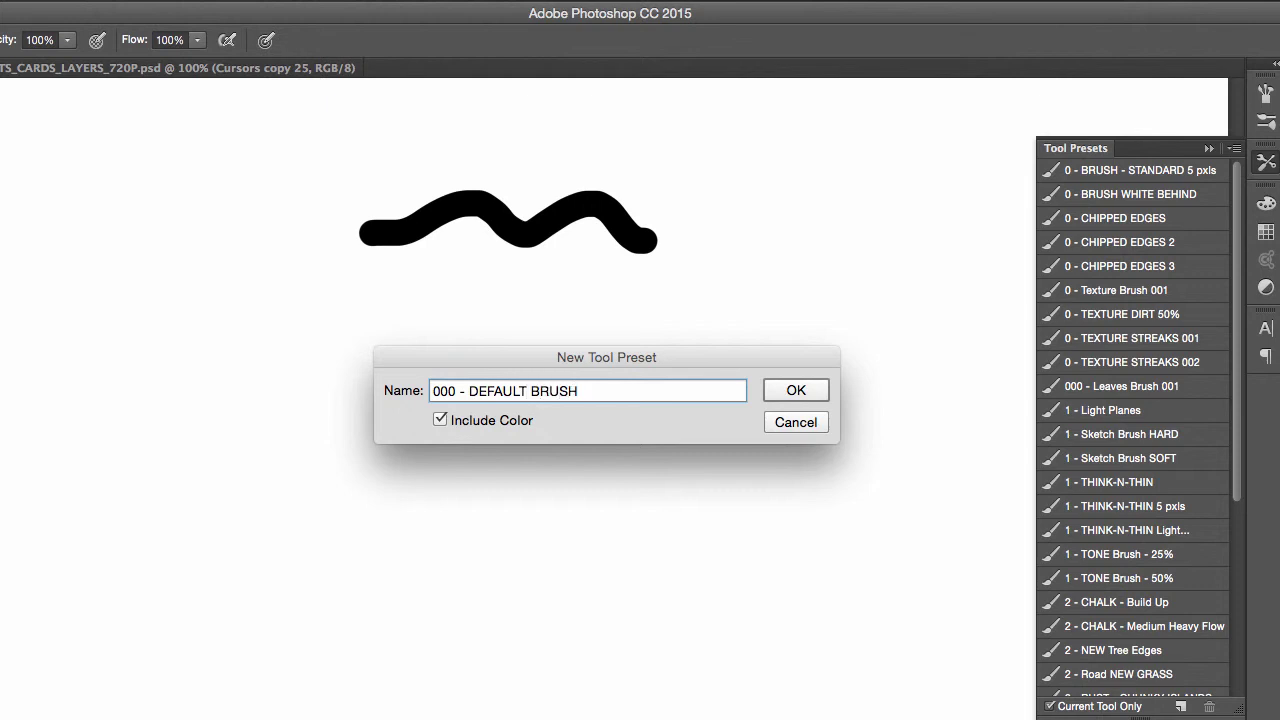
pyautogui.press('Return')
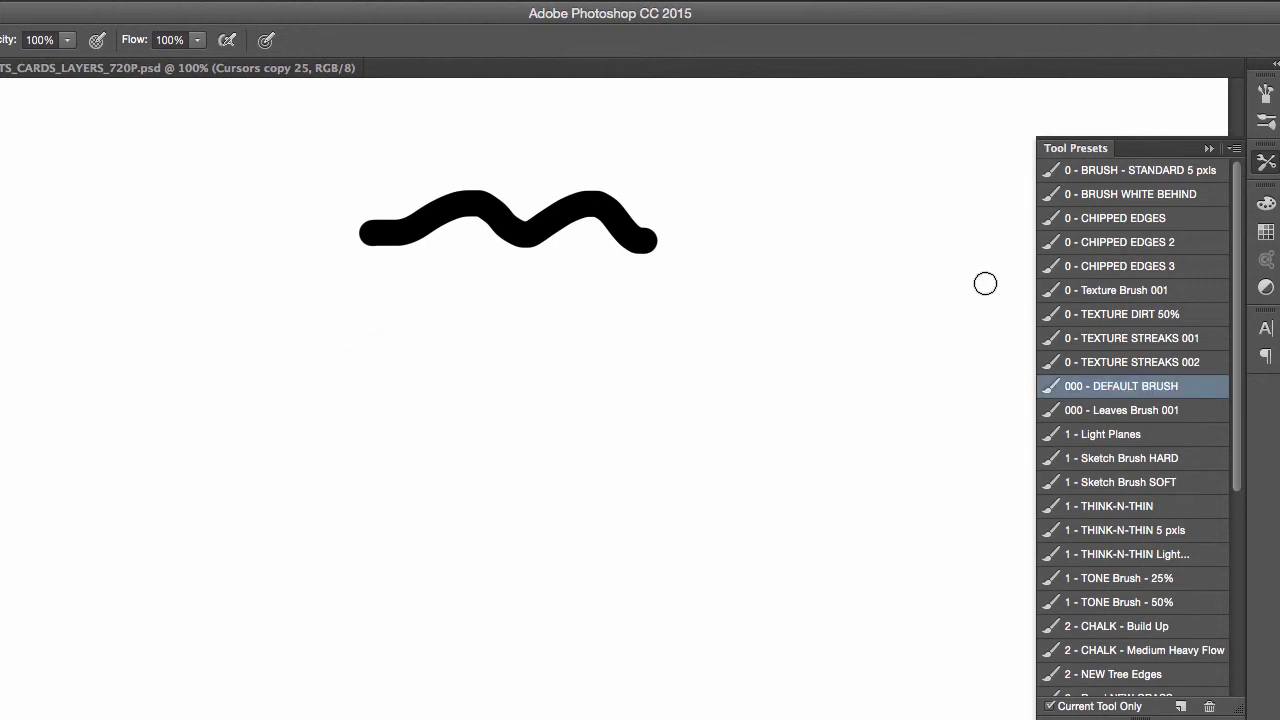
# Paint test strokes with the 000 - Leaves Brush 001 preset, a gray textured sketch preset and the 0 - CHIPPED EDGES 3 preset
pyautogui.click(1121, 412)
pyautogui.moveTo(694, 392)
pyautogui.mouseDown()
pyautogui.moveTo(646, 357)
pyautogui.moveTo(349, 380)
pyautogui.moveTo(490, 421)
pyautogui.moveTo(714, 443)
pyautogui.moveTo(417, 443)
pyautogui.moveTo(435, 478)
pyautogui.mouseUp()
pyautogui.click(1081, 458)
pyautogui.moveTo(720, 585)
pyautogui.mouseDown()
pyautogui.moveTo(334, 603)
pyautogui.moveTo(706, 603)
pyautogui.moveTo(443, 586)
pyautogui.moveTo(435, 573)
pyautogui.mouseUp()
pyautogui.click(1119, 266)
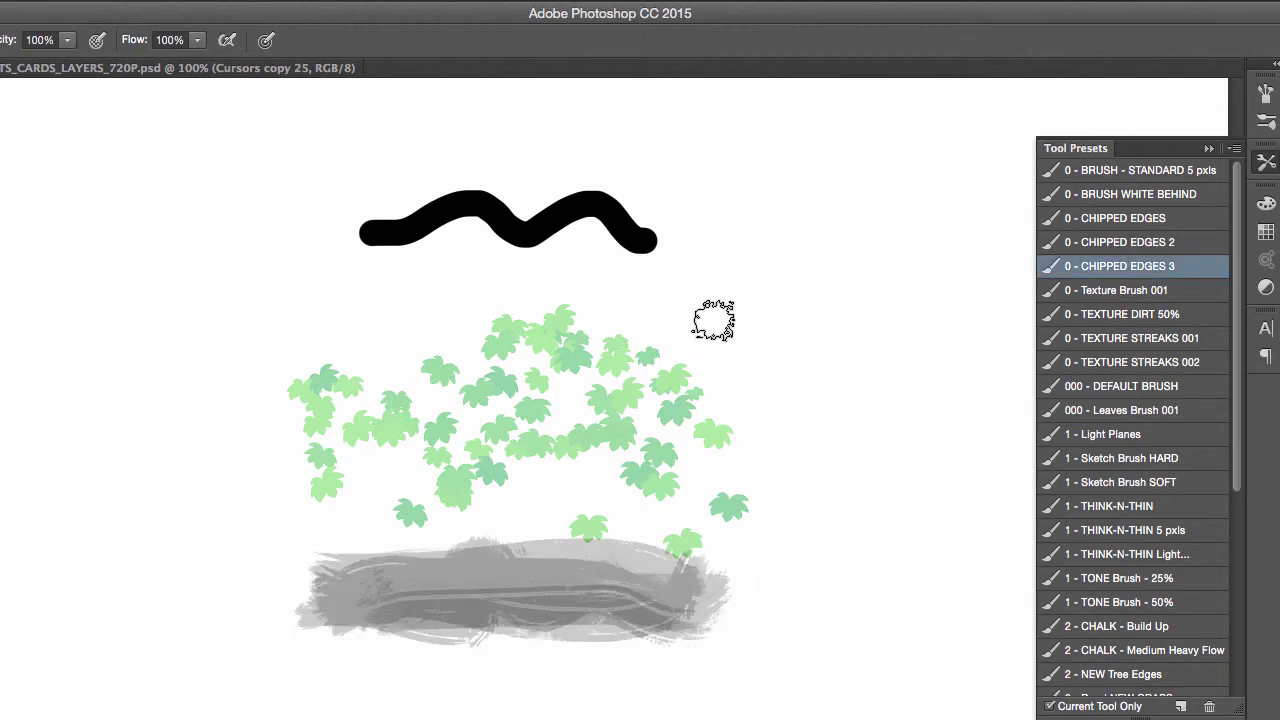
pyautogui.moveTo(680, 705)
pyautogui.mouseDown()
pyautogui.moveTo(290, 705)
pyautogui.moveTo(720, 705)
pyautogui.moveTo(560, 708)
pyautogui.moveTo(690, 700)
pyautogui.mouseUp()
# Paint black leaves with the 2 - NEW Tree Edges preset and vertical strokes with 2 - CHALK - Build Up, setting the flow to 100%
pyautogui.click(1130, 674)
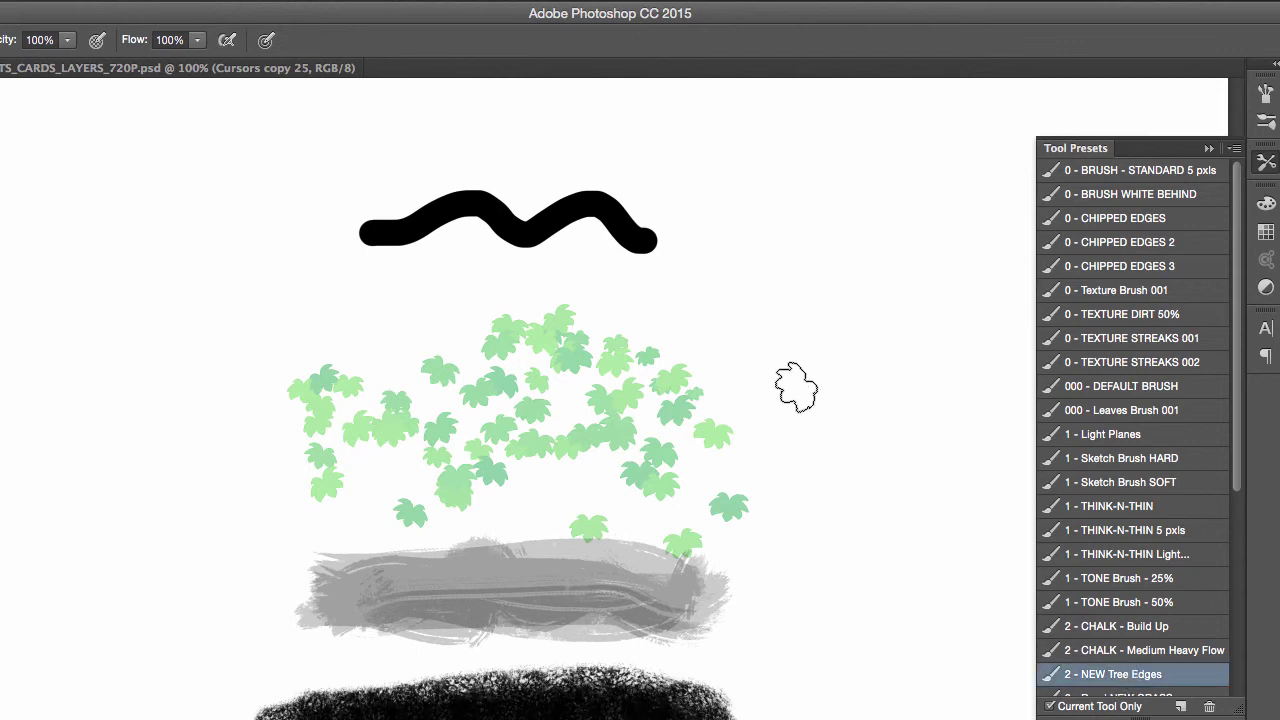
pyautogui.moveTo(828, 322)
pyautogui.mouseDown()
pyautogui.moveTo(856, 567)
pyautogui.moveTo(861, 312)
pyautogui.moveTo(891, 427)
pyautogui.moveTo(903, 632)
pyautogui.mouseUp()
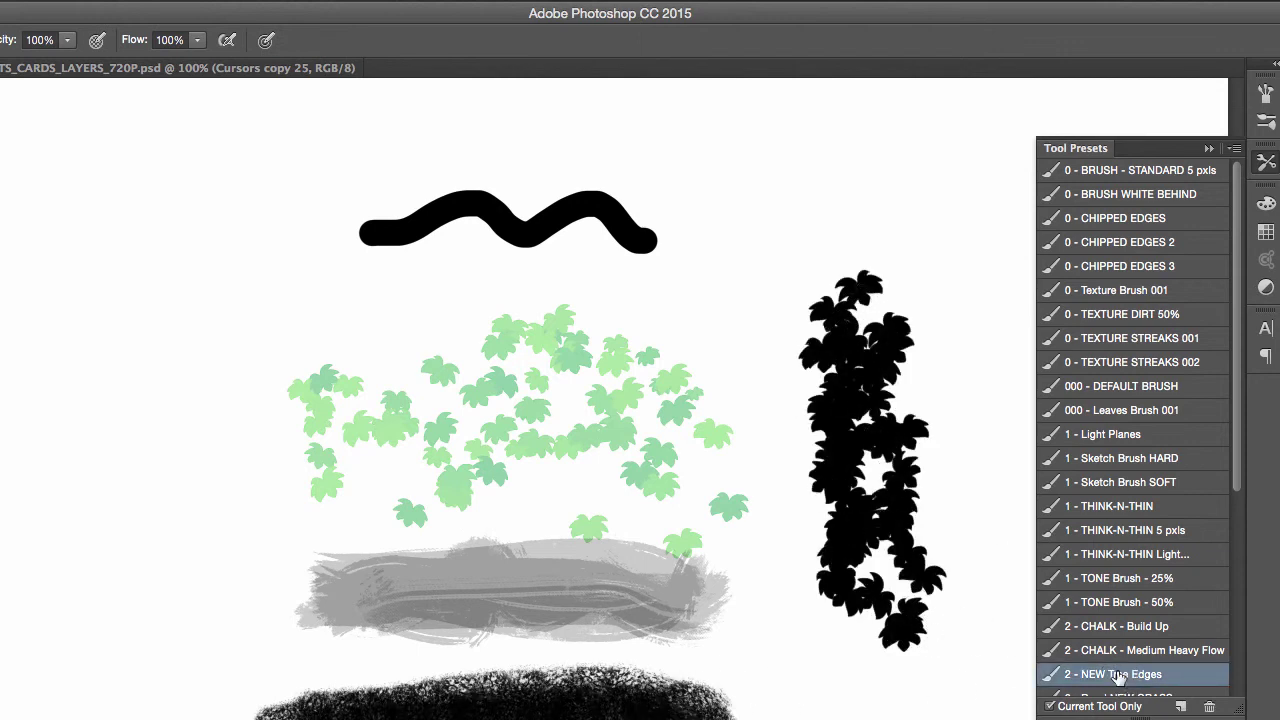
pyautogui.click(1138, 626)
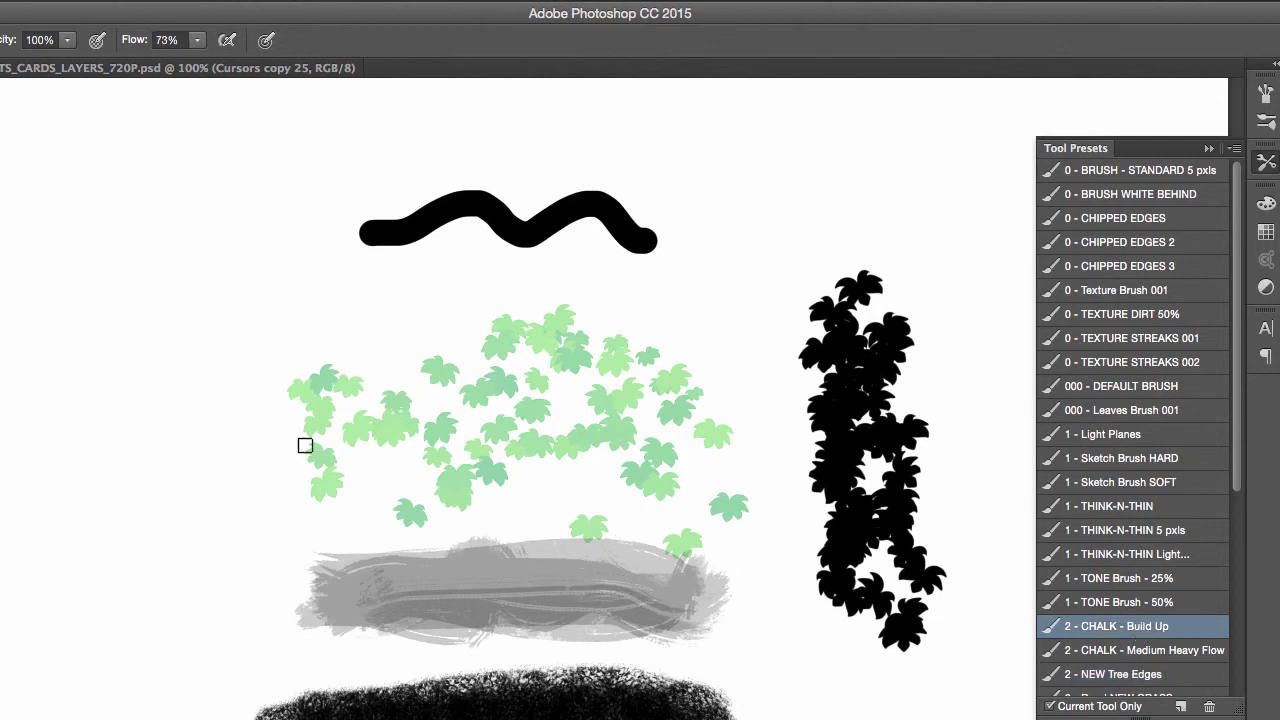
pyautogui.moveTo(197, 304)
pyautogui.mouseDown()
pyautogui.moveTo(212, 630)
pyautogui.moveTo(163, 669)
pyautogui.moveTo(200, 625)
pyautogui.moveTo(222, 302)
pyautogui.mouseUp()
pyautogui.hotkey('shift', '0')
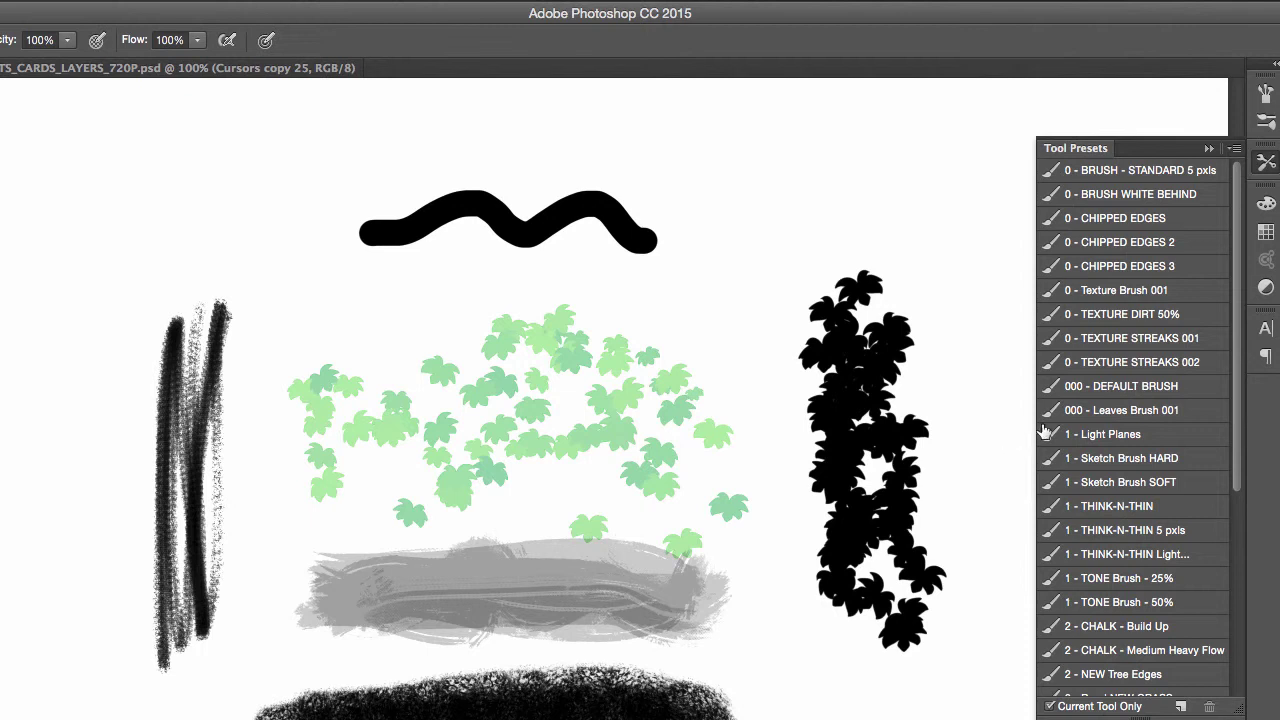
# Load the 000 - DEFAULT BRUSH preset, clear the canvas and paint one wavy black stroke across it
pyautogui.click(1145, 392)
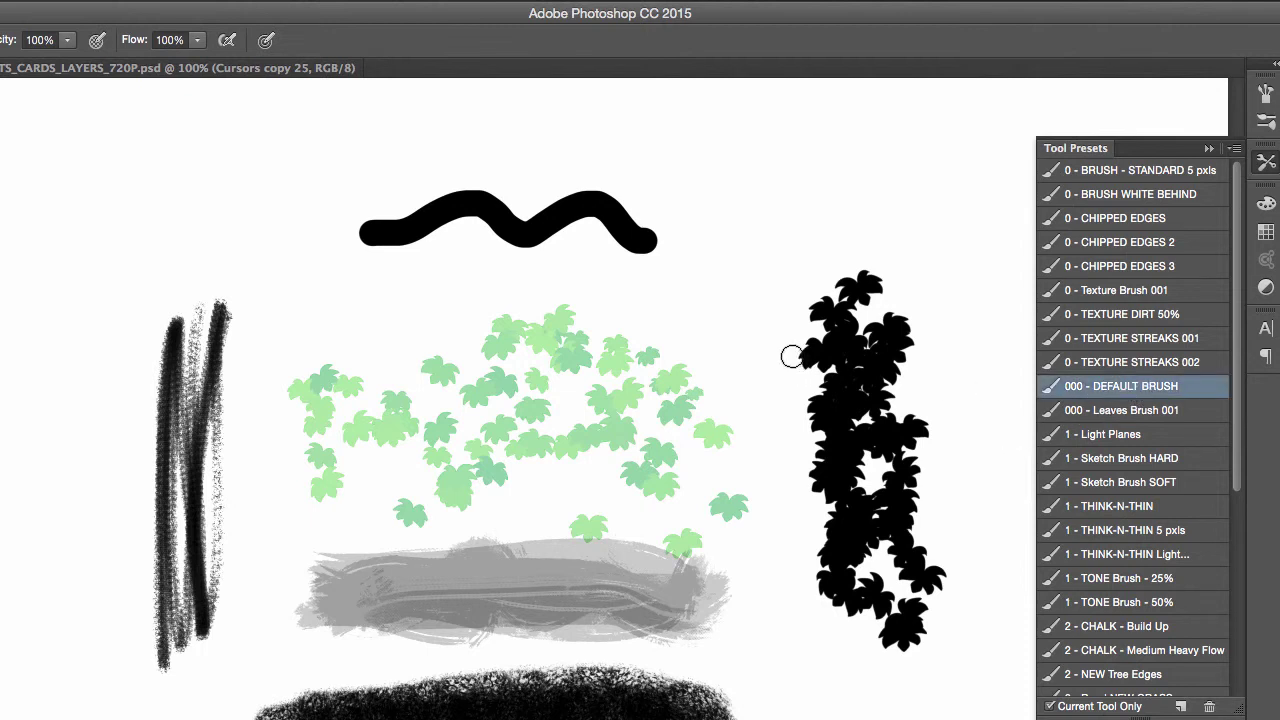
pyautogui.press('Delete')
pyautogui.moveTo(790, 320)
pyautogui.mouseDown()
pyautogui.moveTo(628, 270)
pyautogui.moveTo(533, 322)
pyautogui.moveTo(414, 306)
pyautogui.moveTo(322, 348)
pyautogui.mouseUp()
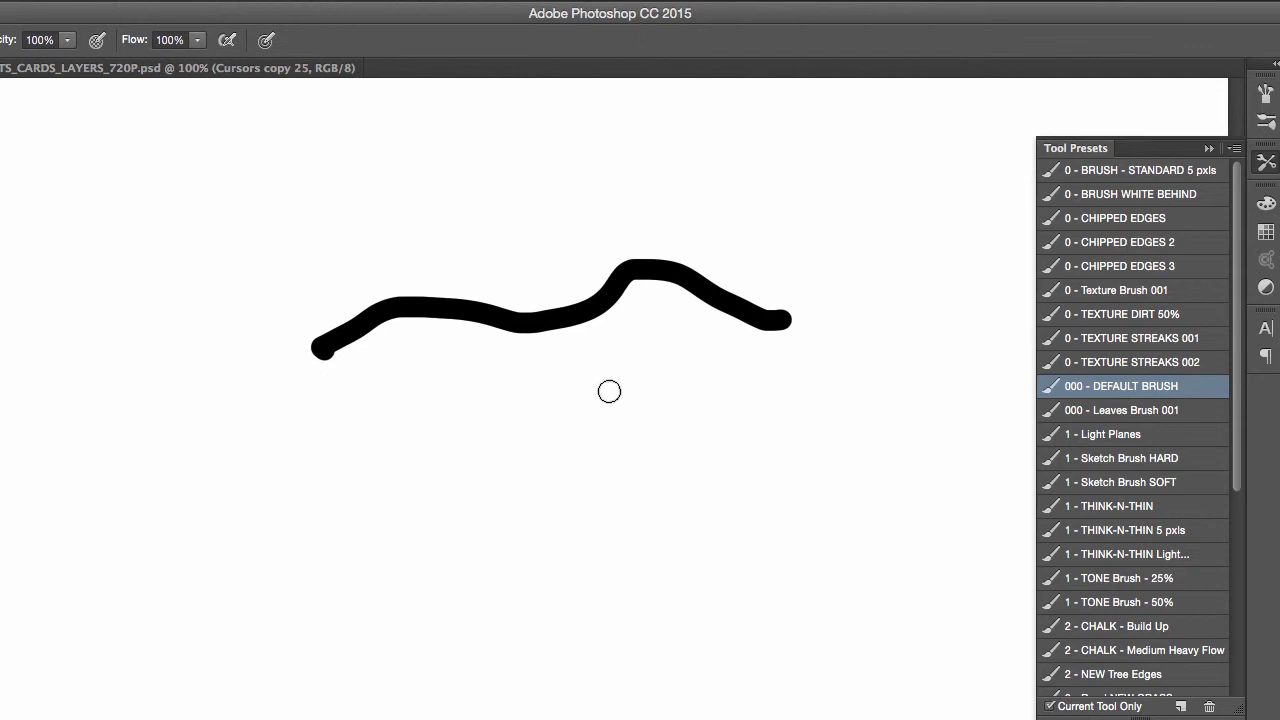
pyautogui.click(1207, 150)
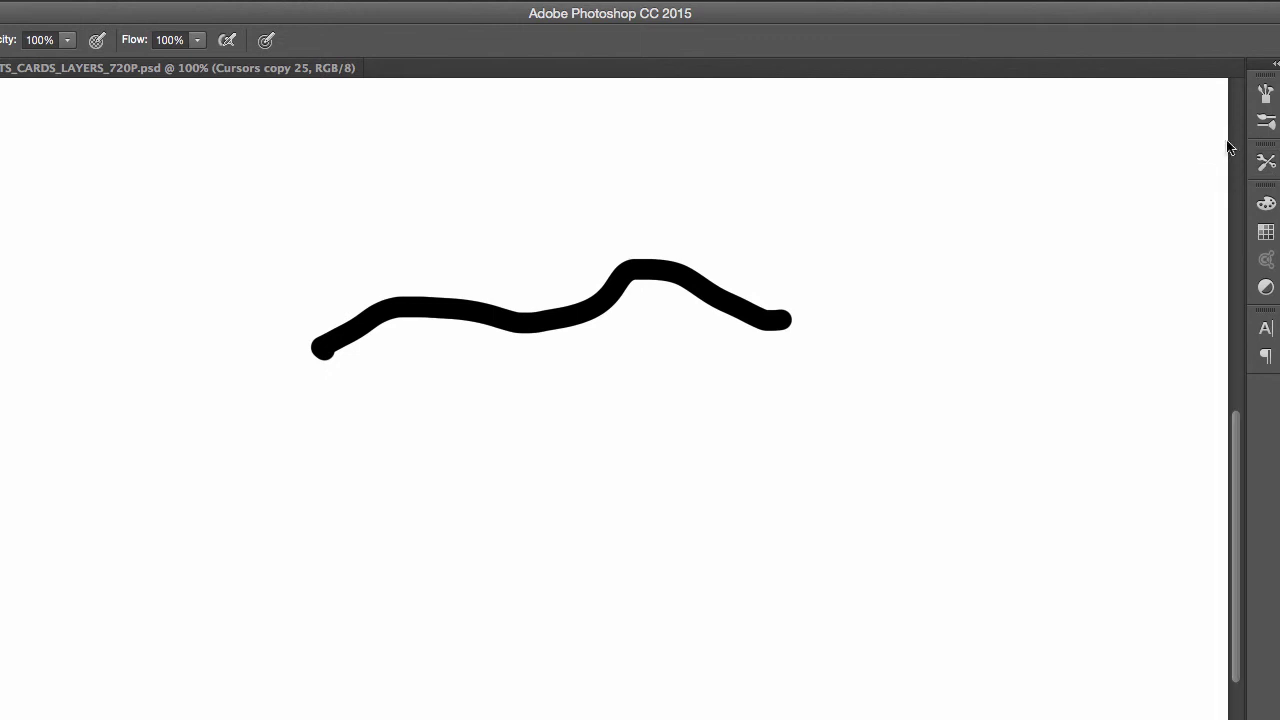
# Enable Shape Dynamics with Size Jitter controlled by Pen Pressure and paint three wavy strokes of varying thickness around the existing one
pyautogui.click(1265, 96)
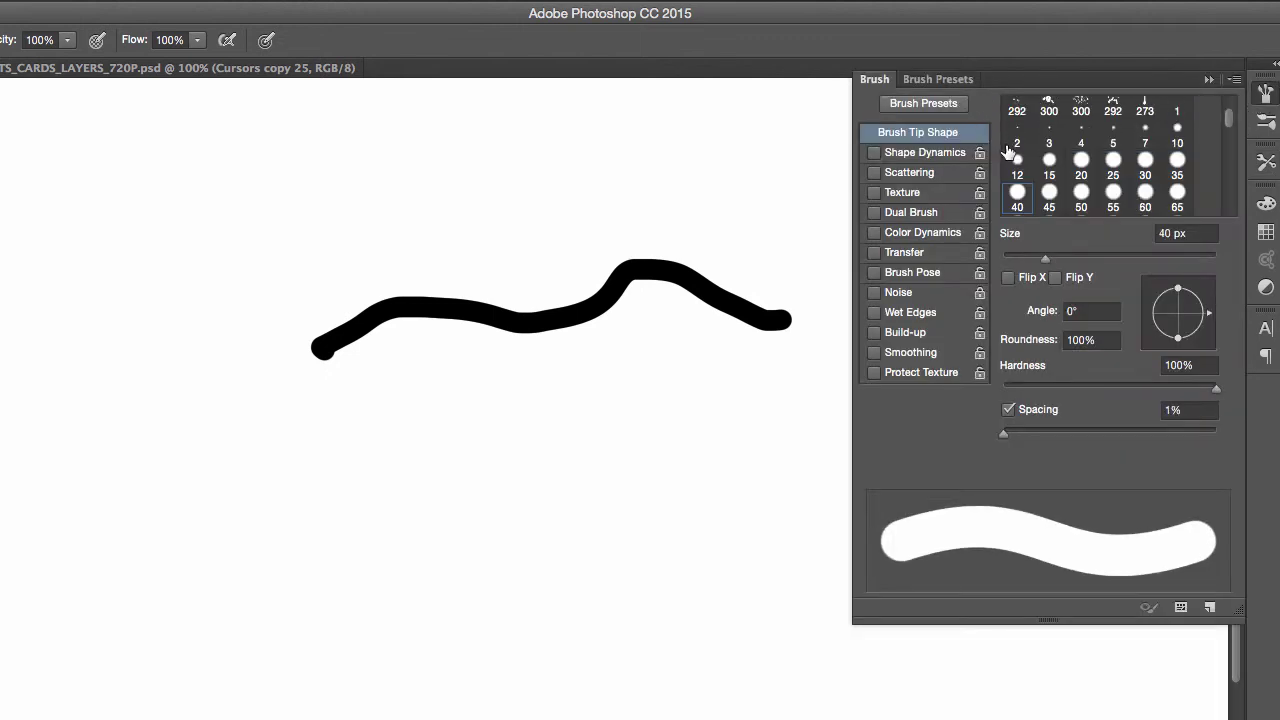
pyautogui.click(910, 156)
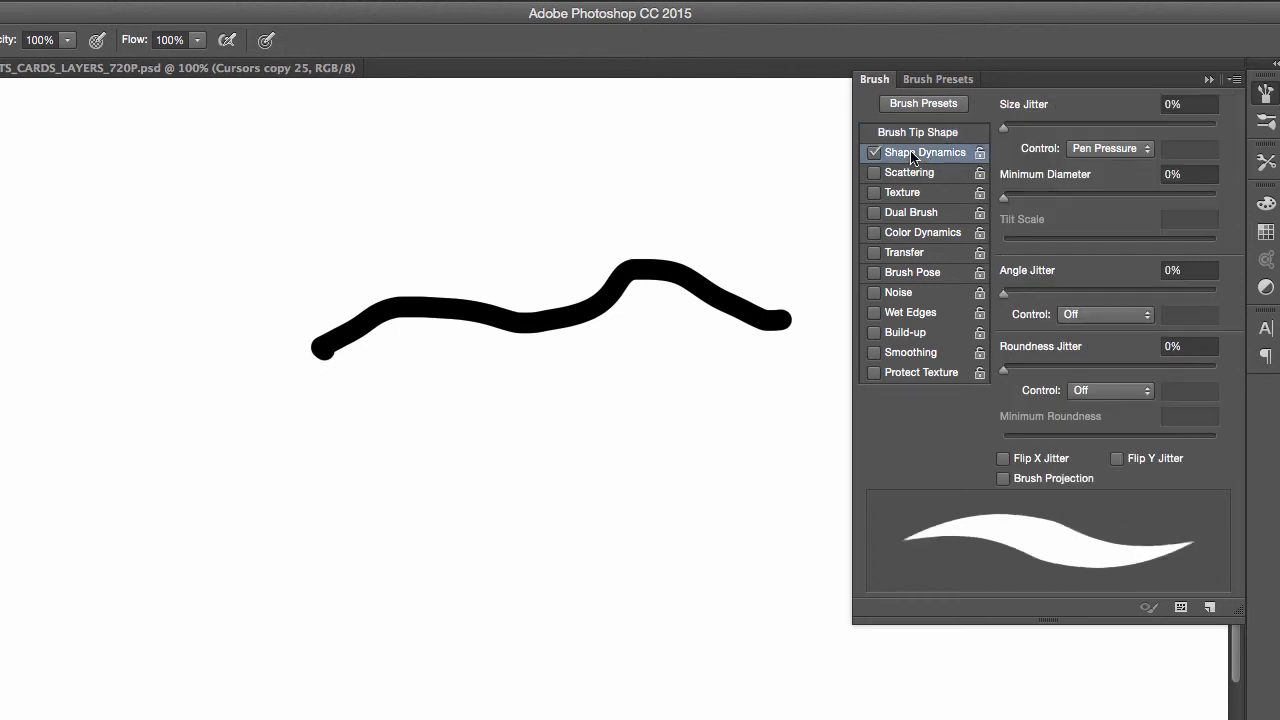
pyautogui.click(1120, 149)
pyautogui.click(1125, 150)
pyautogui.moveTo(307, 230)
pyautogui.mouseDown()
pyautogui.moveTo(459, 189)
pyautogui.moveTo(548, 233)
pyautogui.moveTo(606, 203)
pyautogui.moveTo(700, 193)
pyautogui.moveTo(639, 163)
pyautogui.moveTo(511, 142)
pyautogui.moveTo(278, 191)
pyautogui.mouseUp()
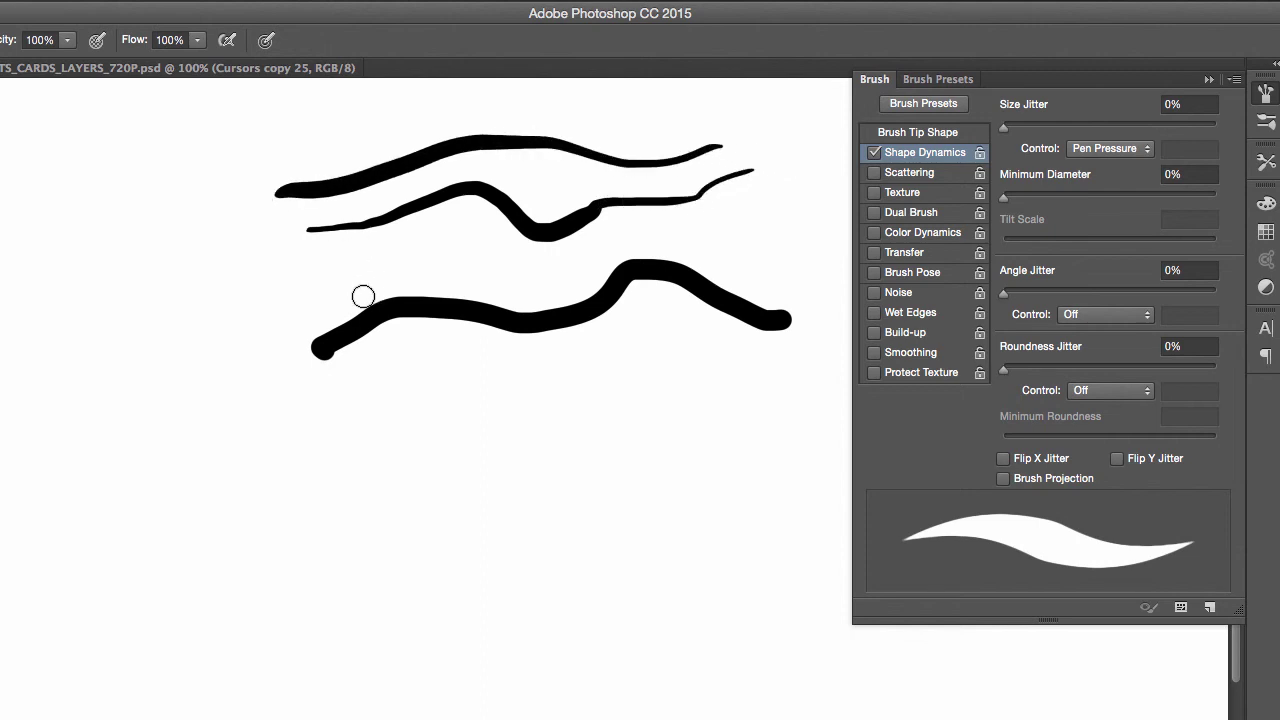
pyautogui.moveTo(331, 430)
pyautogui.mouseDown()
pyautogui.moveTo(433, 435)
pyautogui.moveTo(545, 388)
pyautogui.moveTo(601, 421)
pyautogui.moveTo(755, 379)
pyautogui.moveTo(806, 390)
pyautogui.mouseUp()
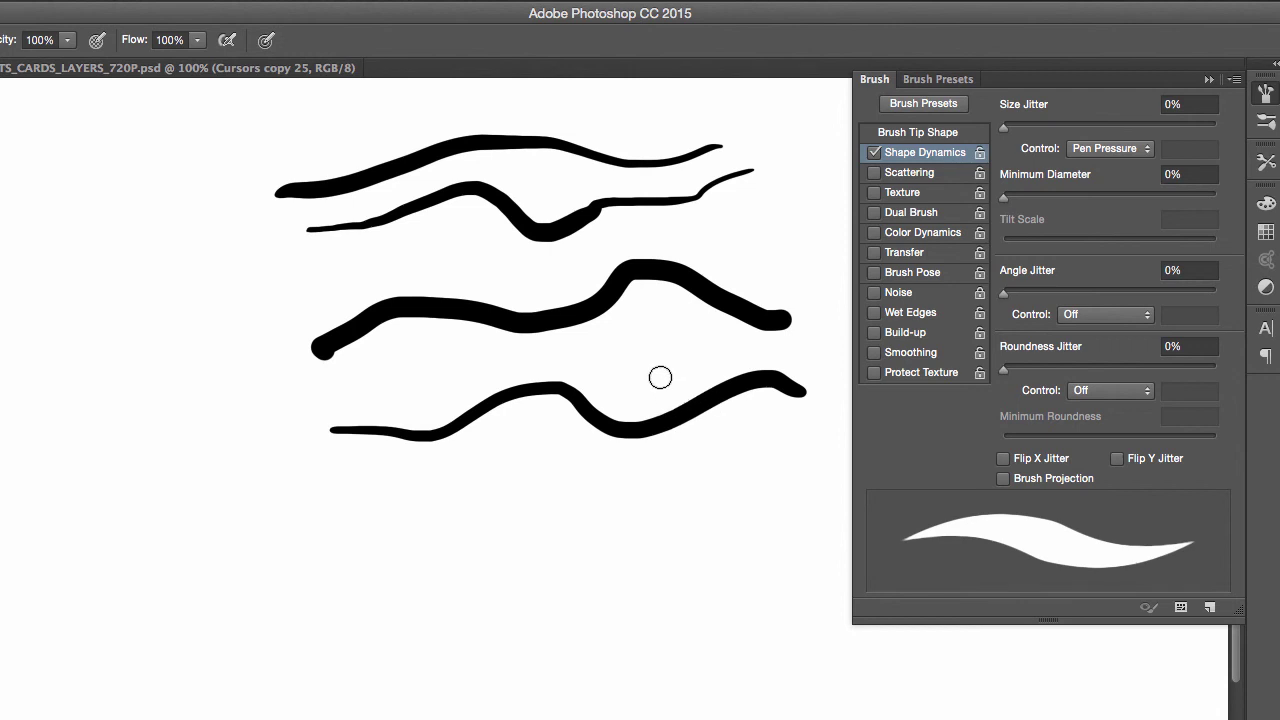